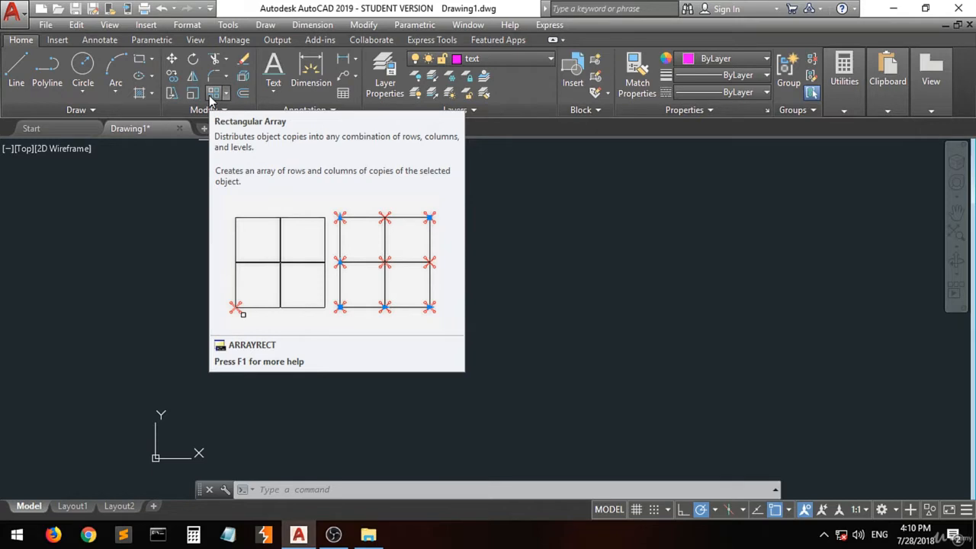
- Draw a small circle near the middle of the empty drawing area
click(81, 71)
click(462, 275)
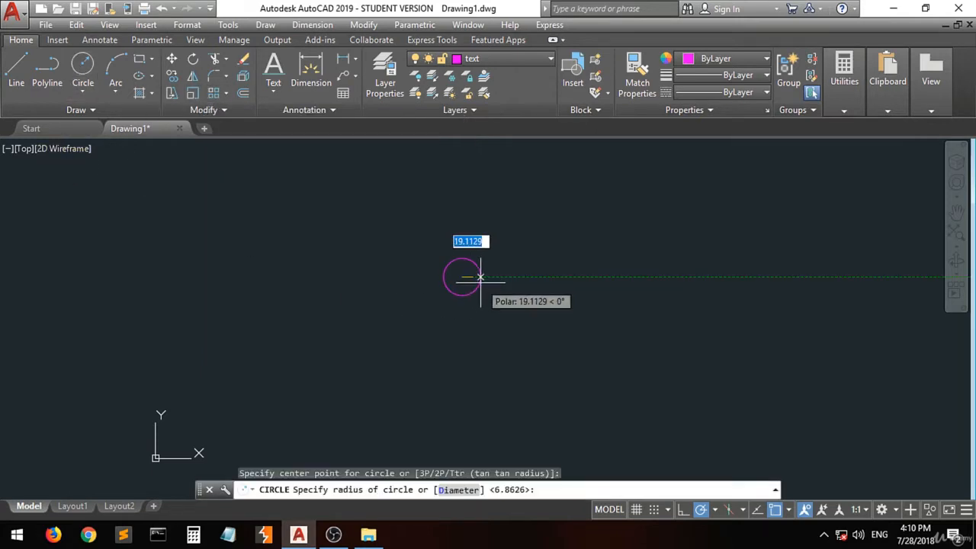
click(476, 277)
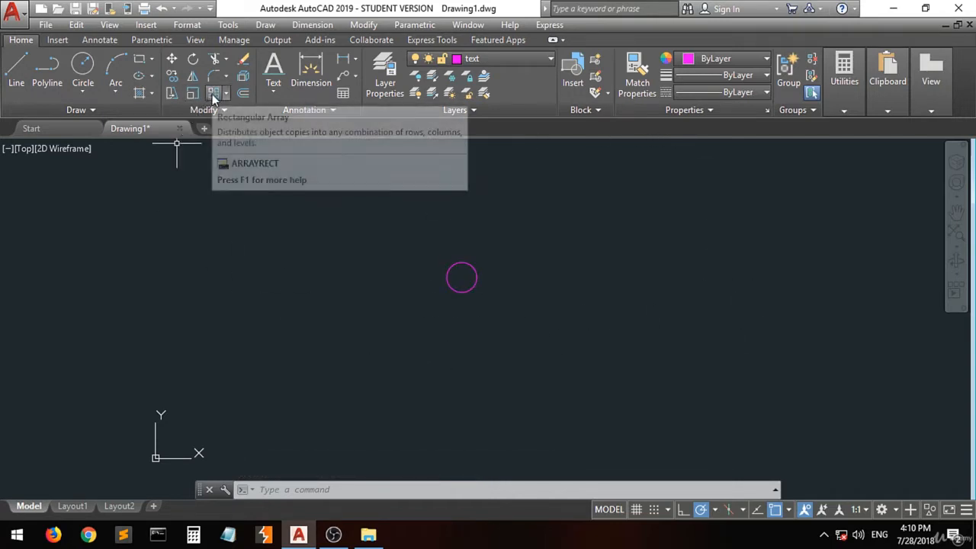
- Create a rectangular array from the circle
click(214, 95)
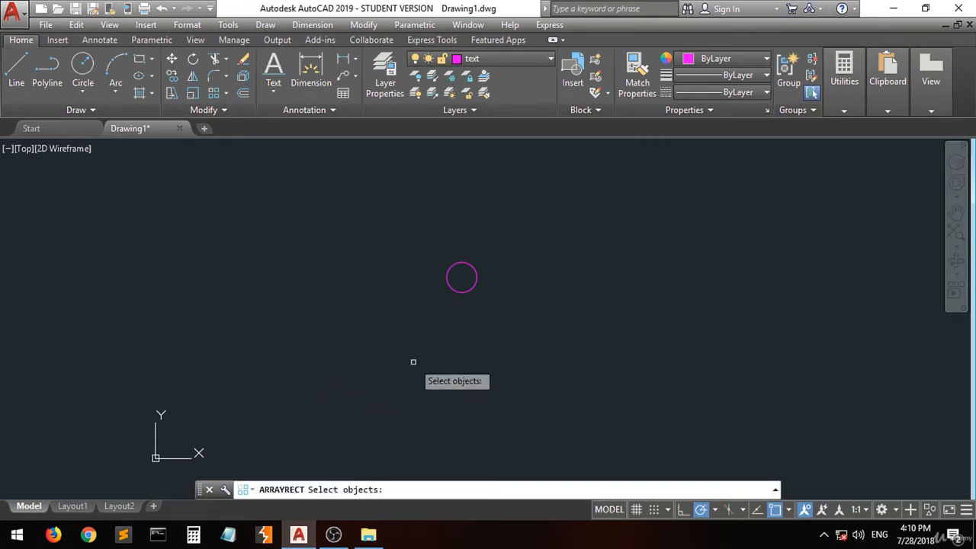
click(446, 277)
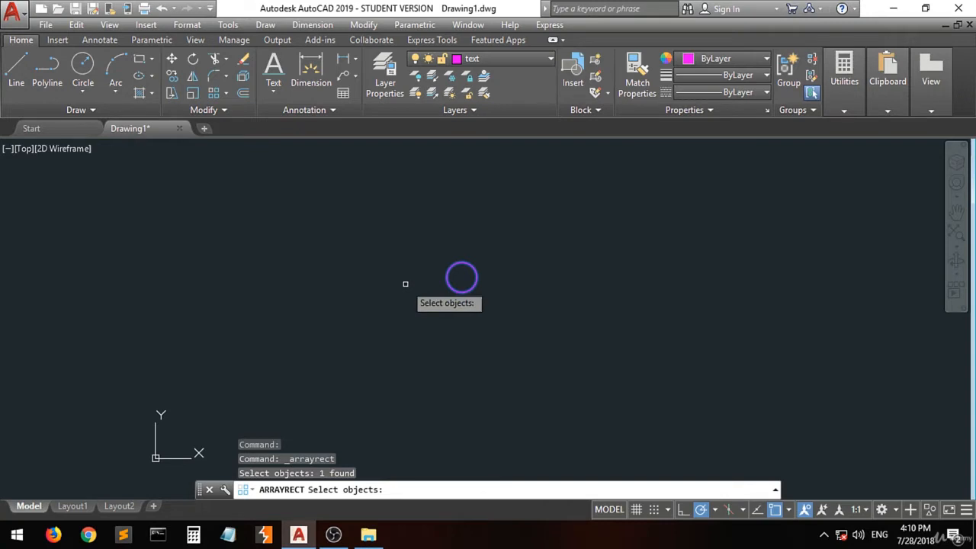
key(Return)
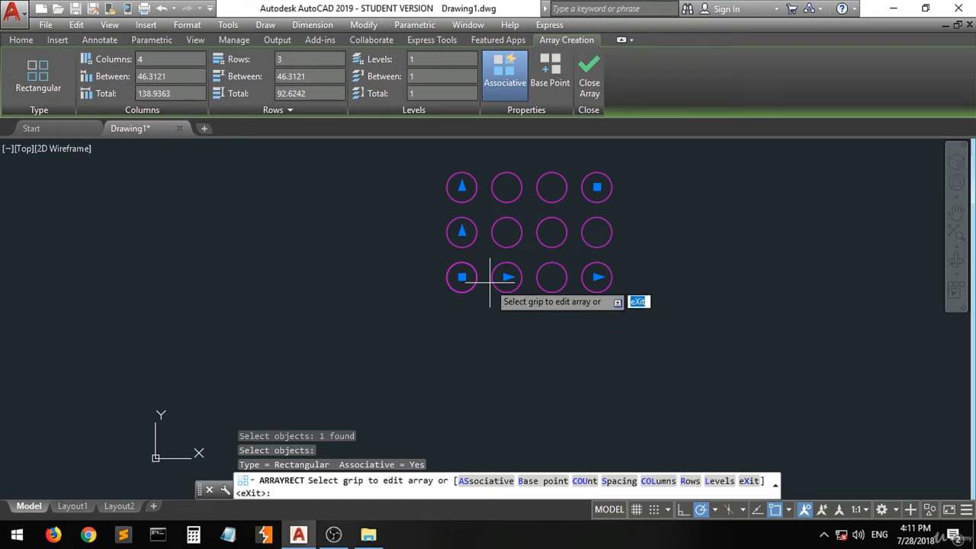
- Set the rectangular array to 3 columns and 5 rows
click(169, 59)
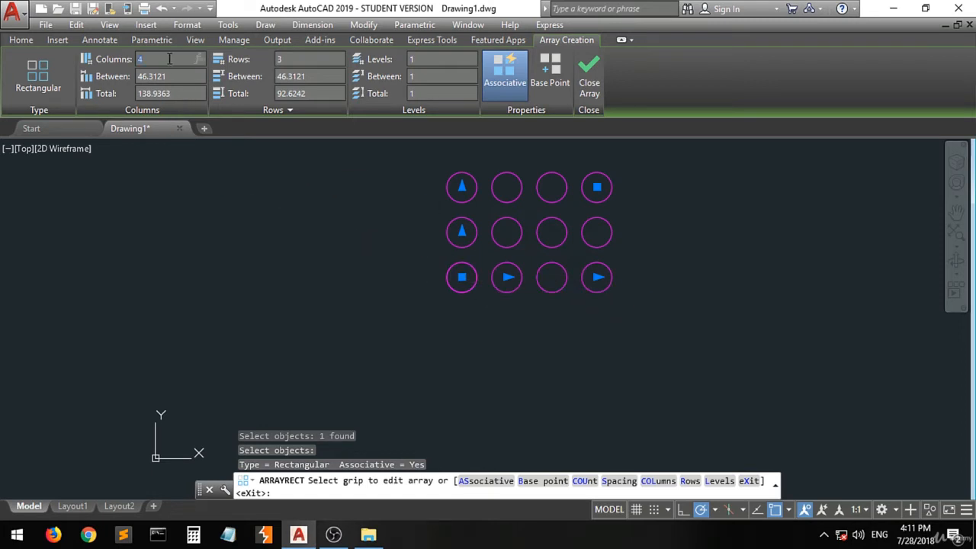
key(Return)
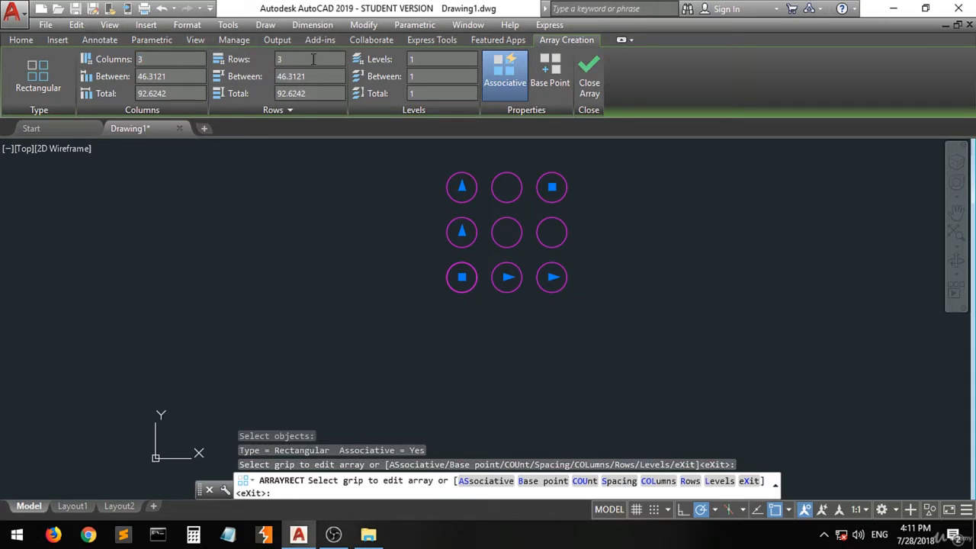
key(Return)
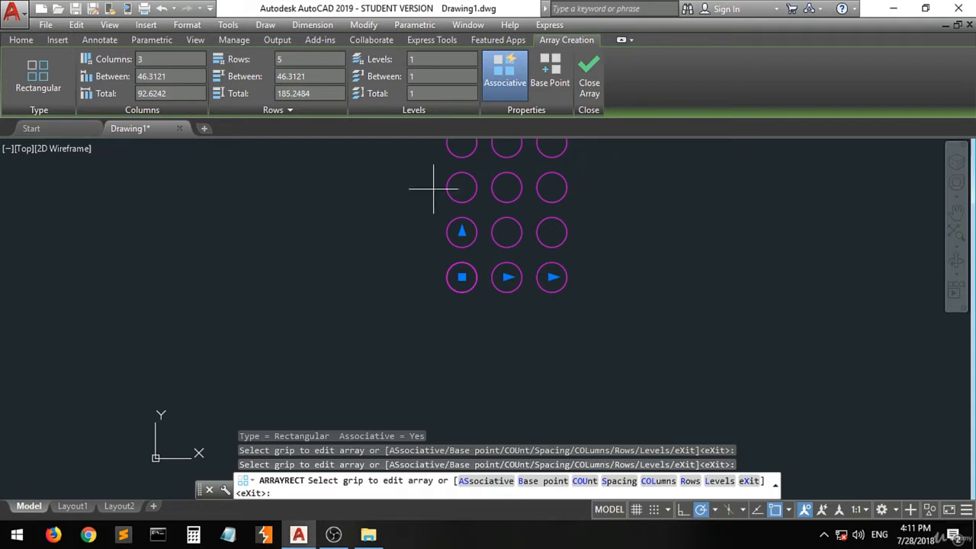
- Set the distance between the array's columns to 50
scroll(404, 339, down, 2)
scroll(570, 294, down, 2)
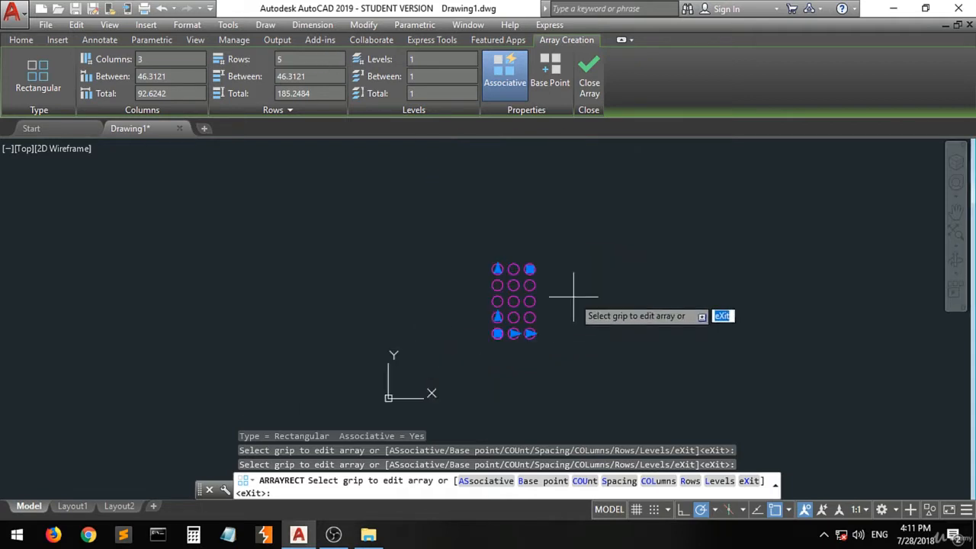
scroll(570, 301, up, 4)
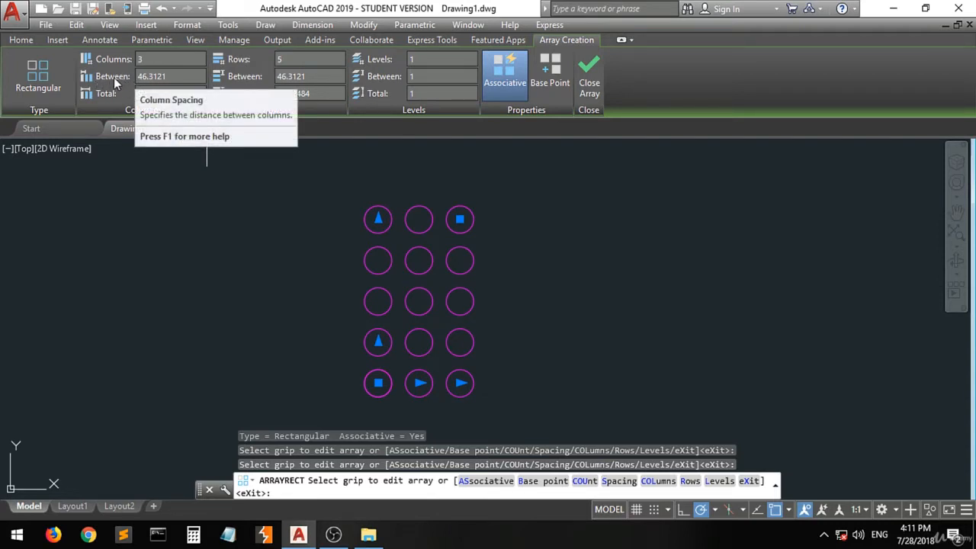
click(175, 75)
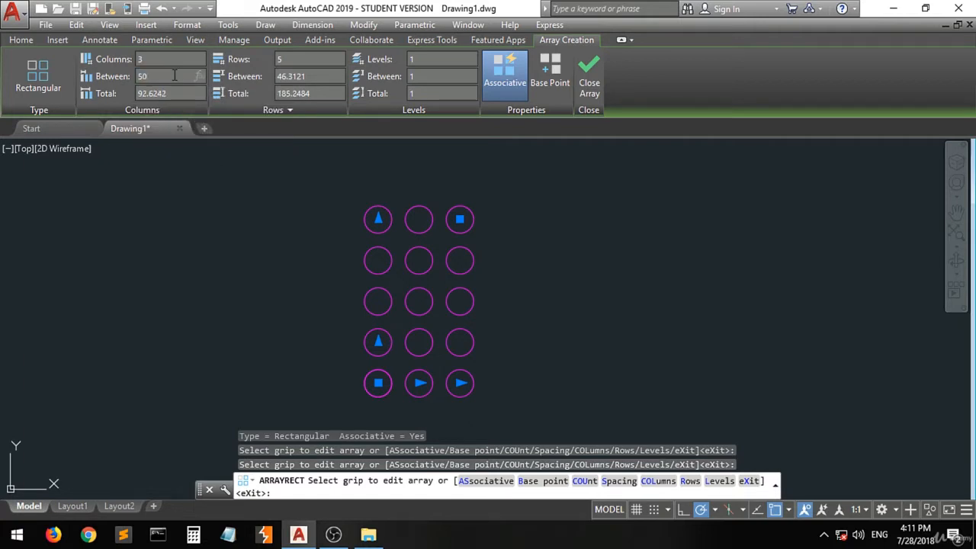
text(50)
key(Return)
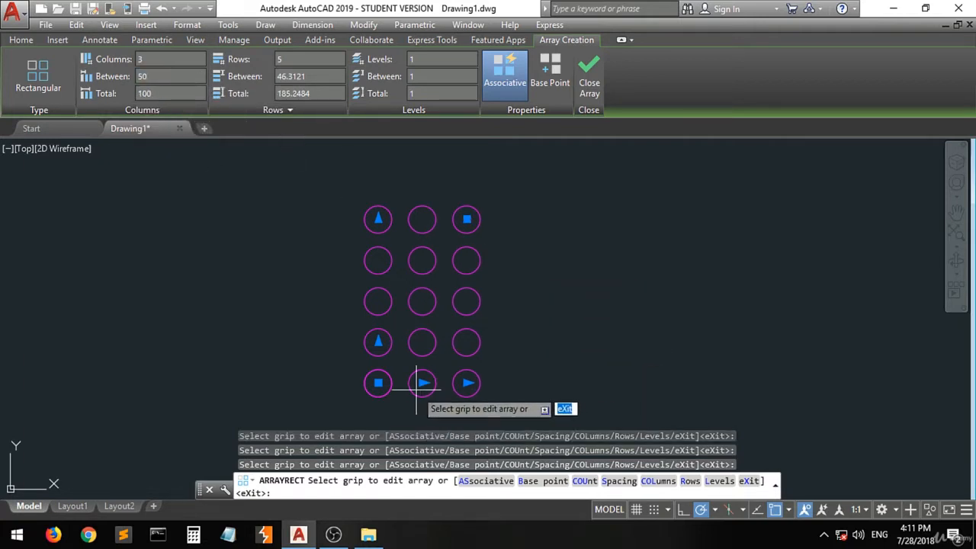
- Set the array's column spacing to 100 and its row spacing to 80
click(153, 77)
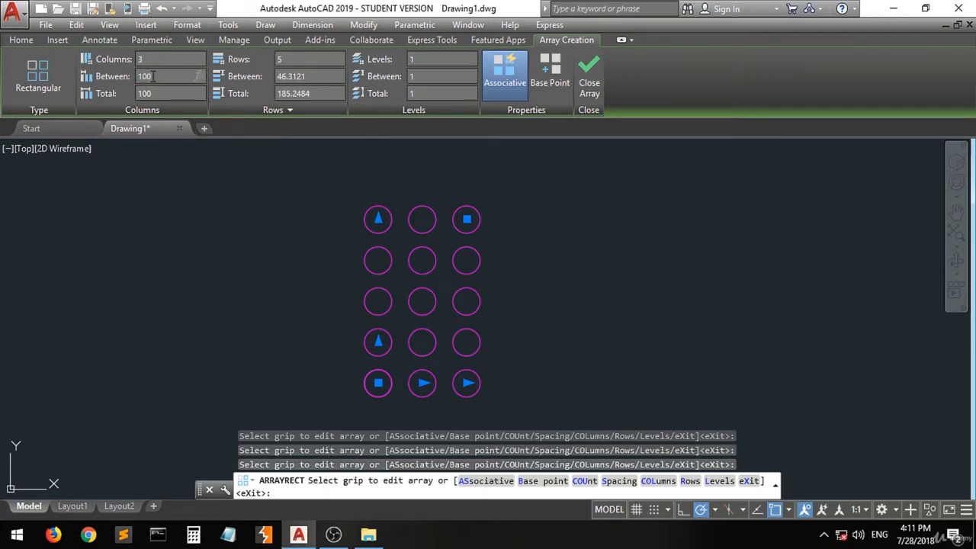
key(Return)
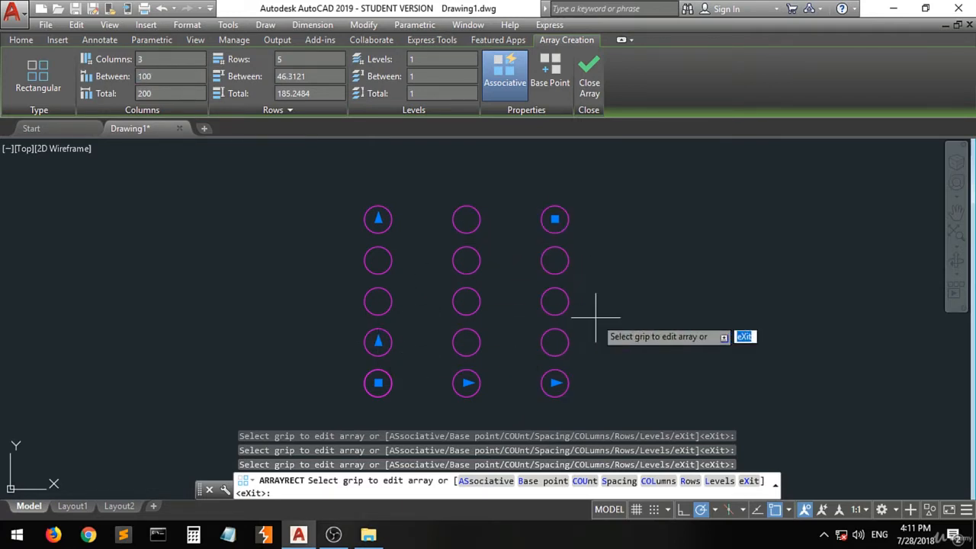
click(312, 77)
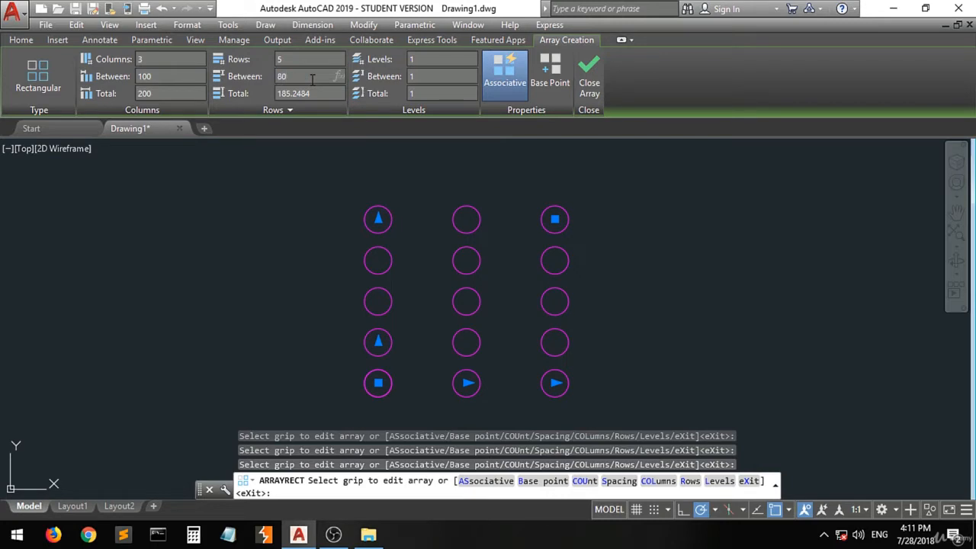
text(80)
key(Return)
scroll(315, 370, down, 2)
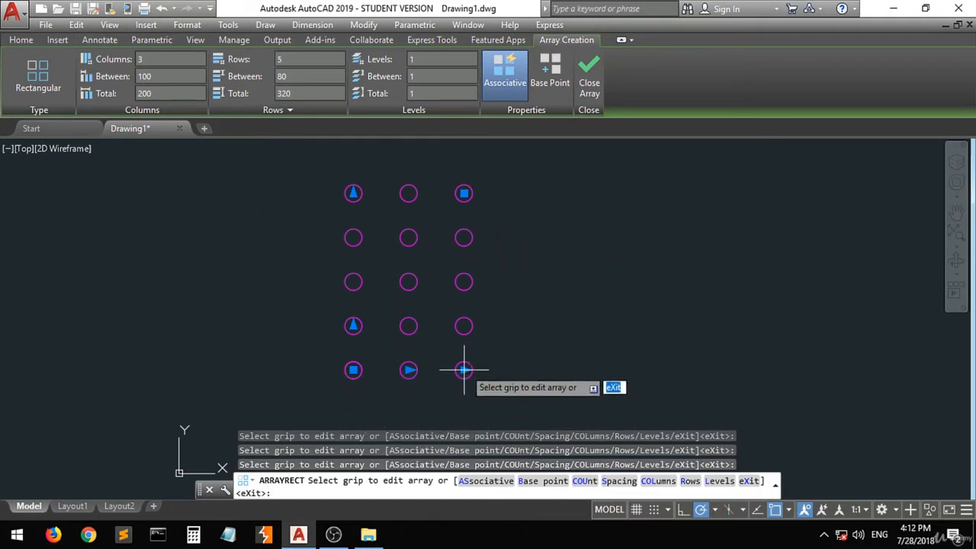
- Use the bottom-row grips to extend the array to 8 columns and set the column spacing to about 60
mouse_move(464, 369)
click(464, 370)
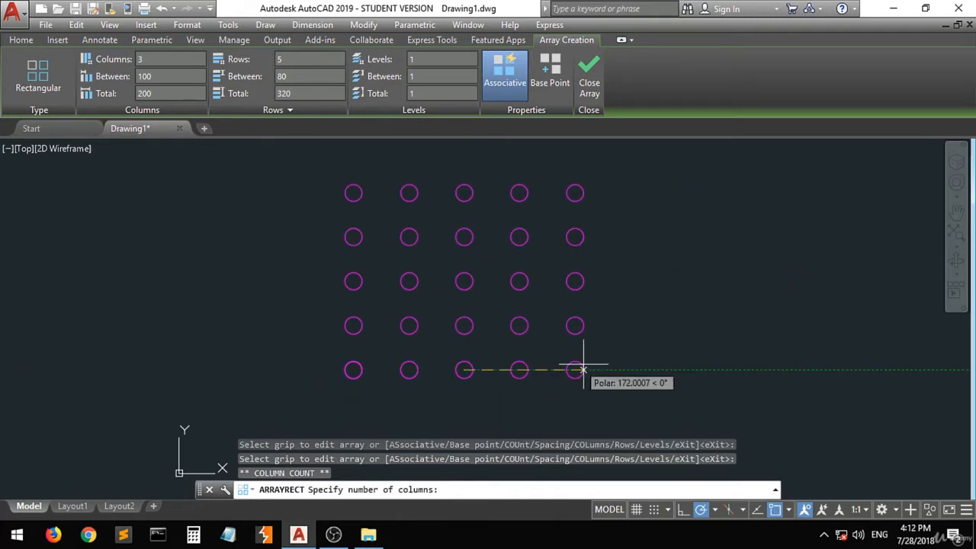
click(741, 370)
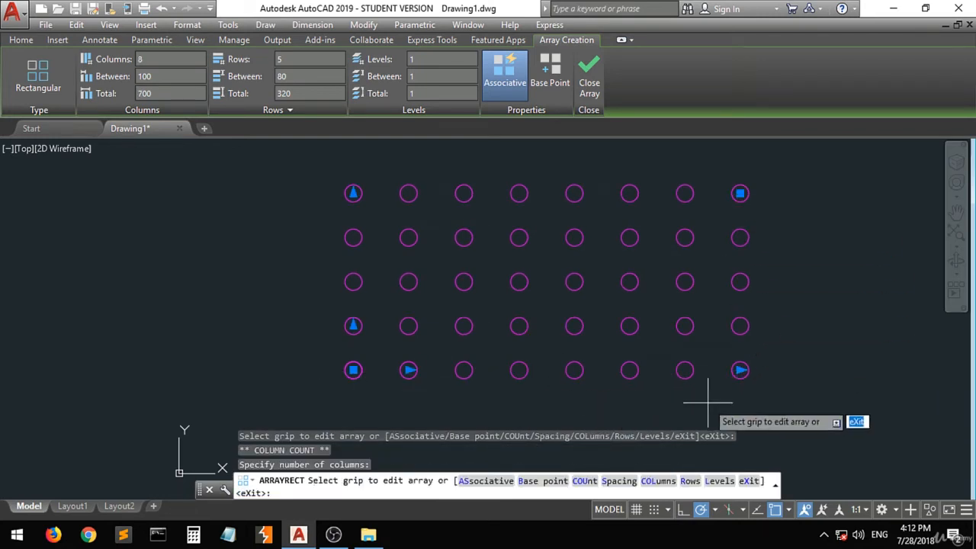
click(409, 369)
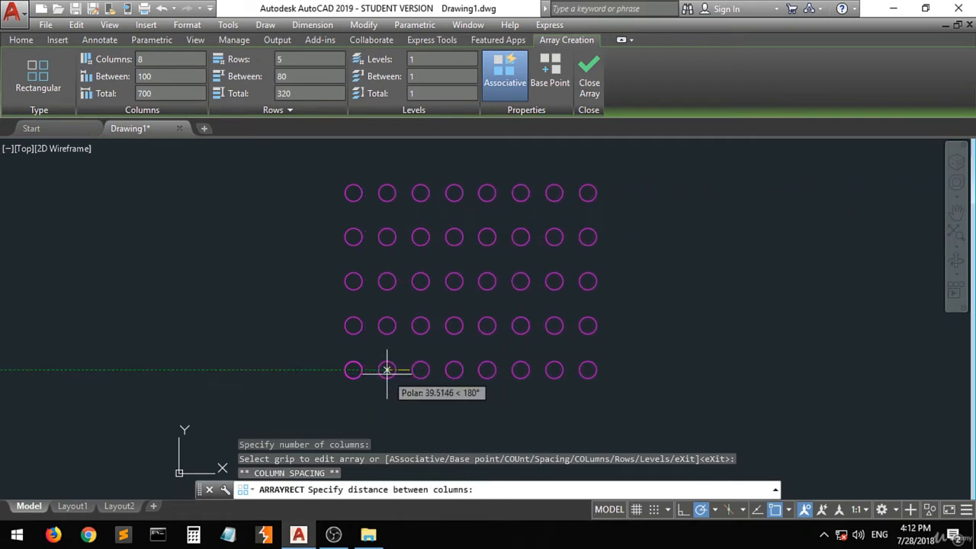
click(381, 369)
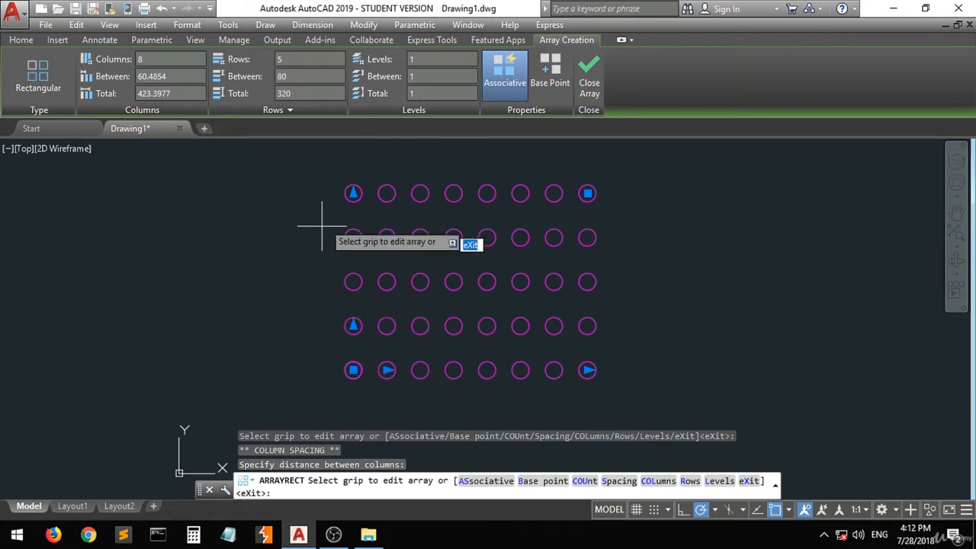
- Try to change the row count with the grip on the first column's top circle, and end the array creation
click(353, 193)
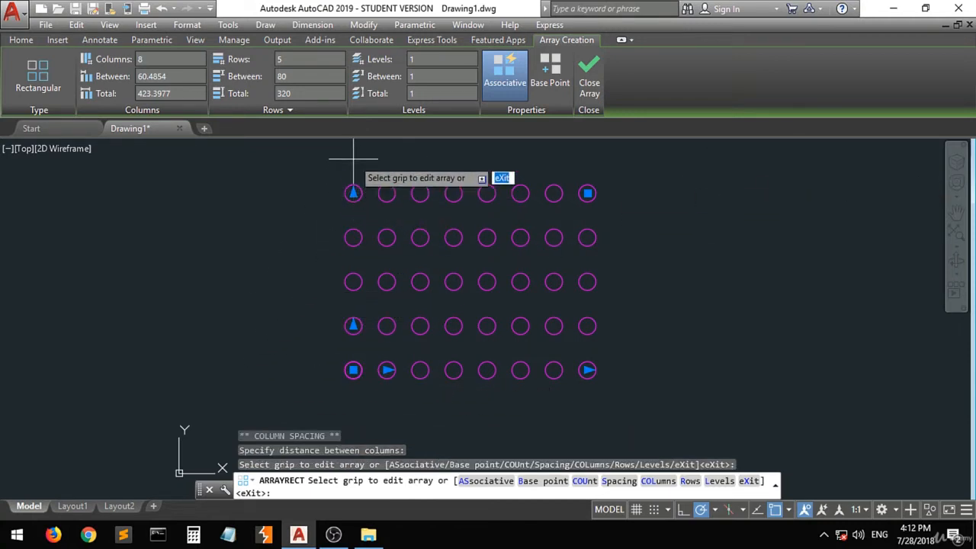
scroll(340, 236, down, 1)
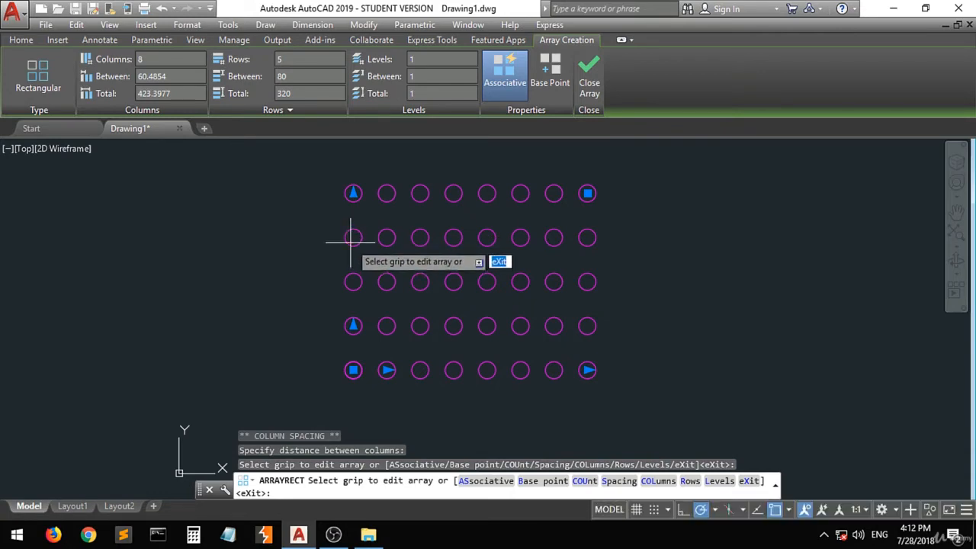
key(Escape)
- Select the finished circle array and extend it upward to 8 rows with its row count grip
scroll(226, 310, down, 2)
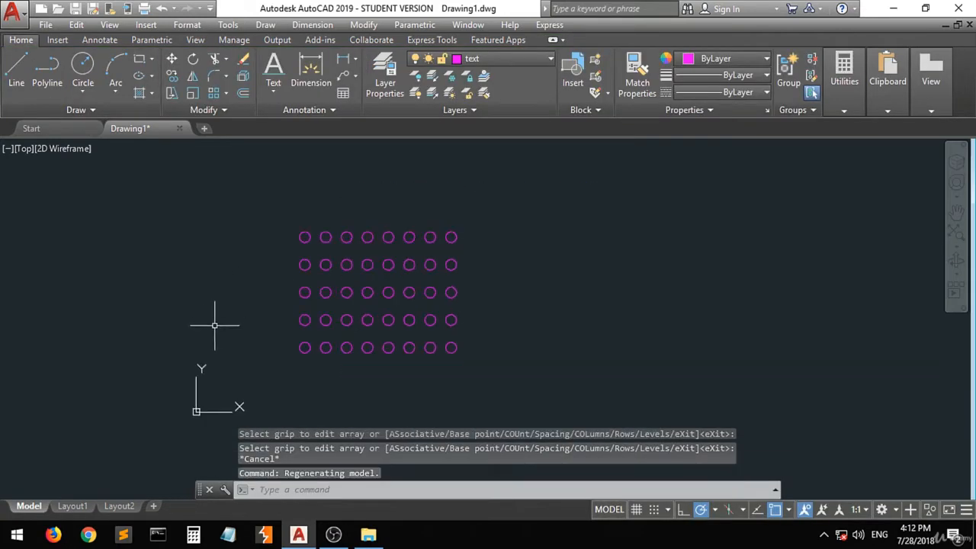
scroll(286, 259, up, 1)
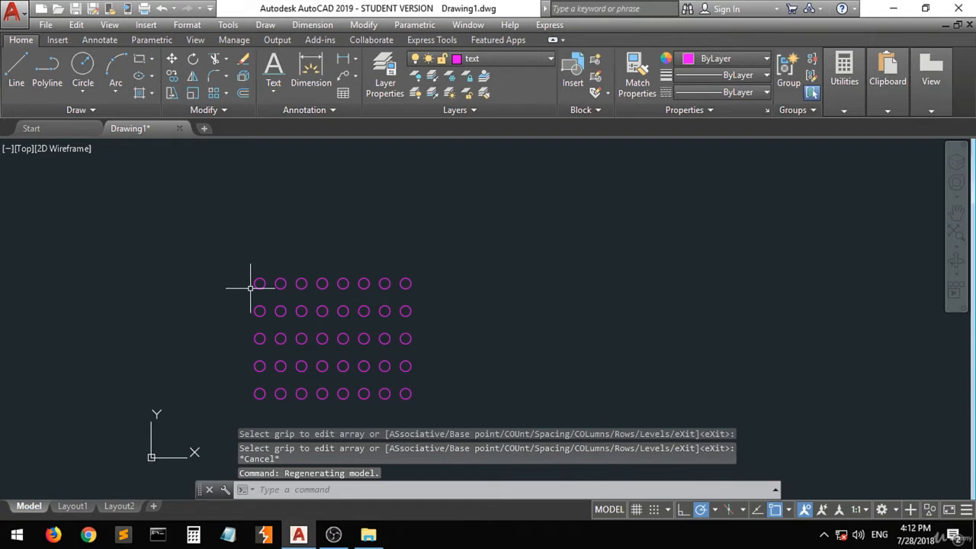
click(279, 283)
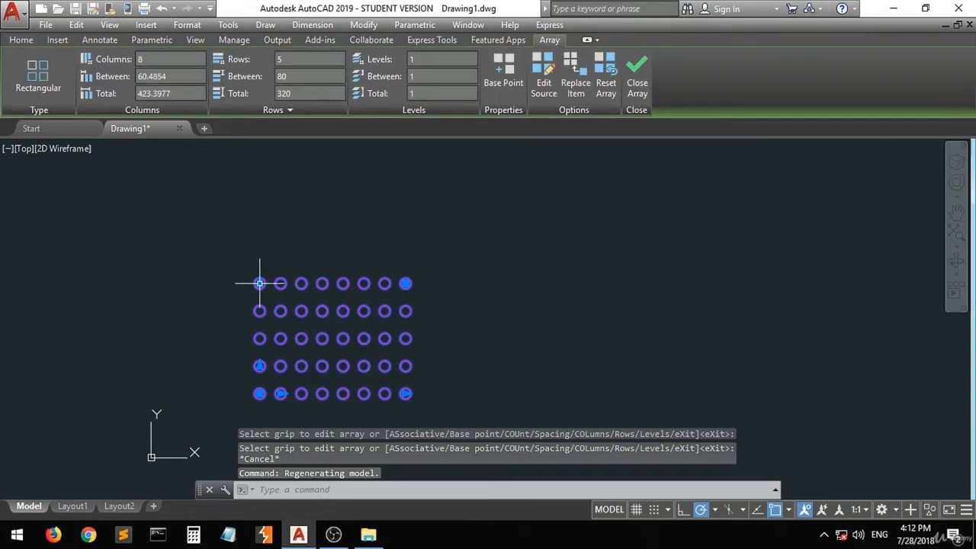
click(259, 283)
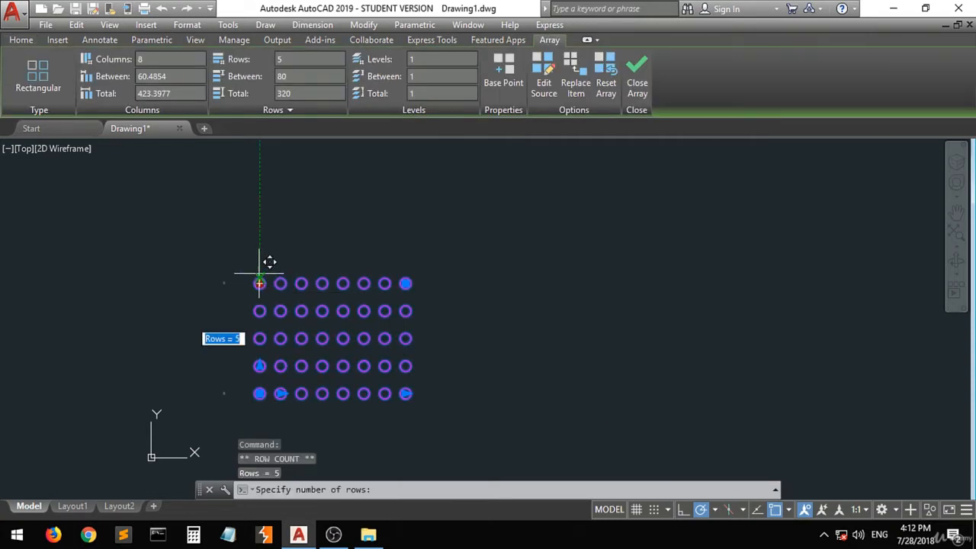
click(257, 184)
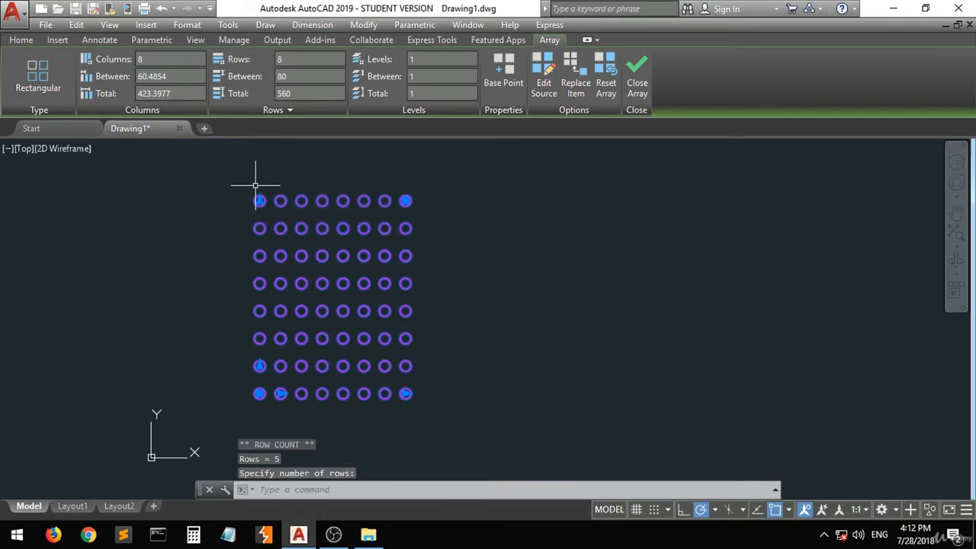
- Reduce the array's row spacing to about 37 with the row spacing grip and deselect the array
click(259, 366)
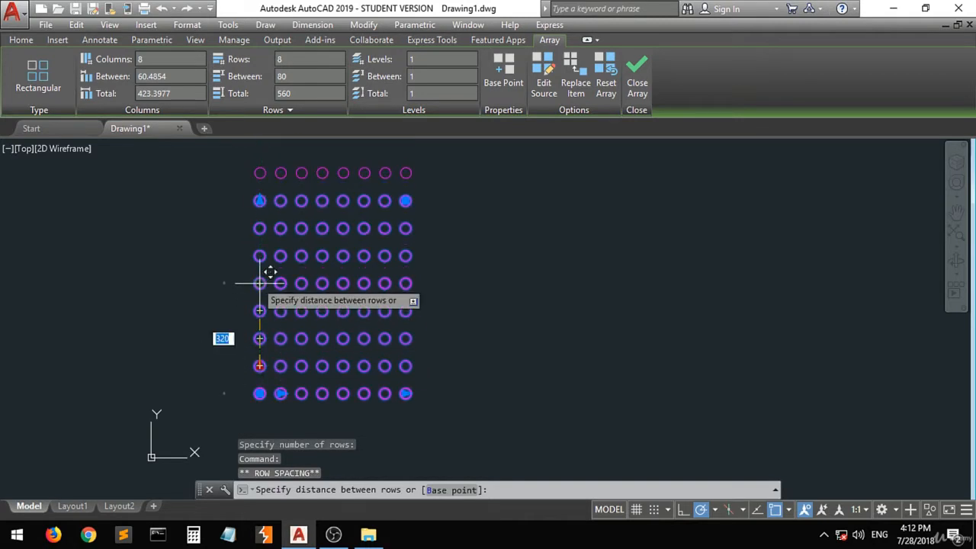
click(260, 379)
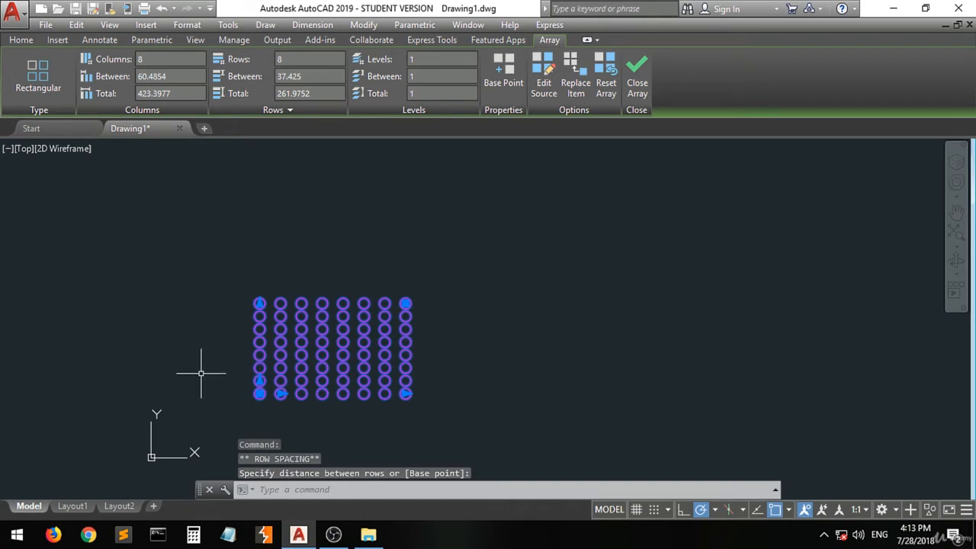
key(Escape)
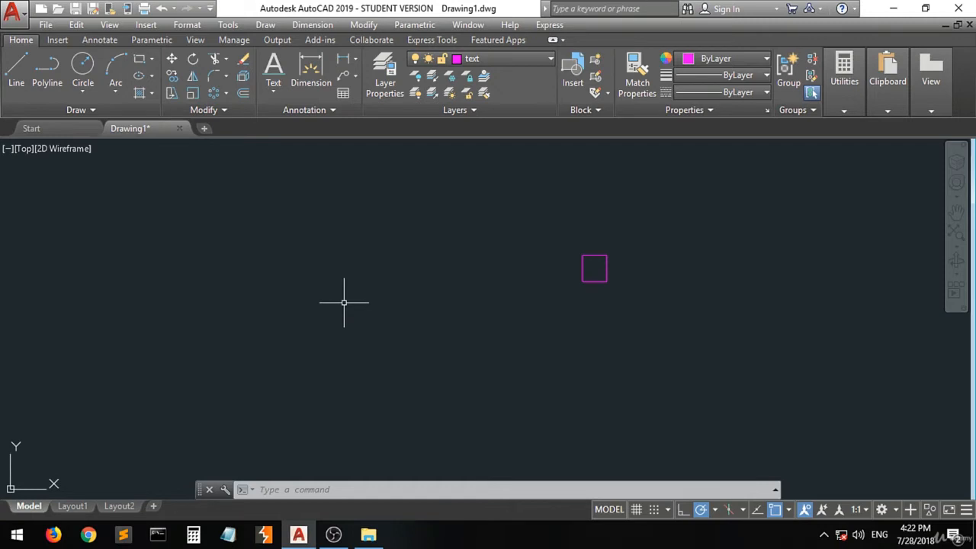
- Create a polar array of the small square around a center point a short distance to its left
click(214, 93)
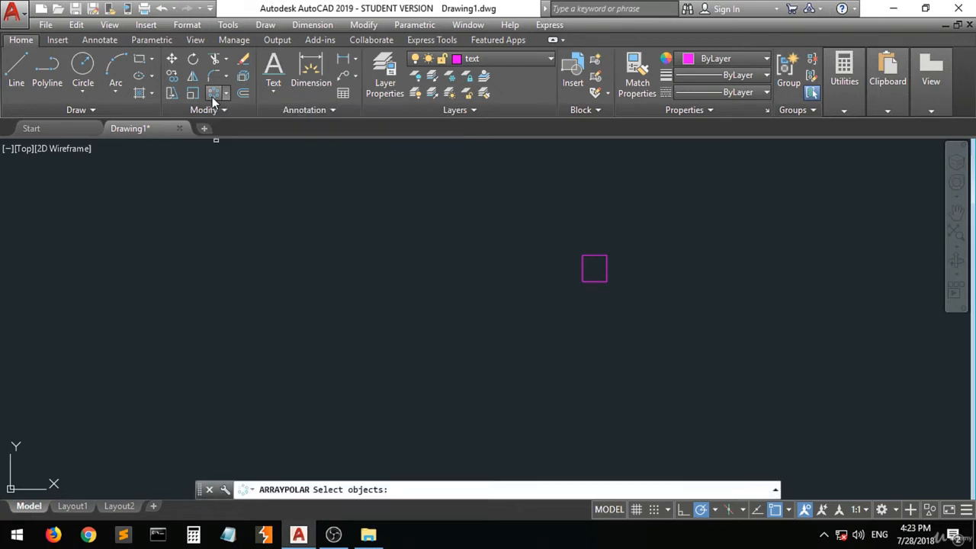
click(641, 259)
click(580, 289)
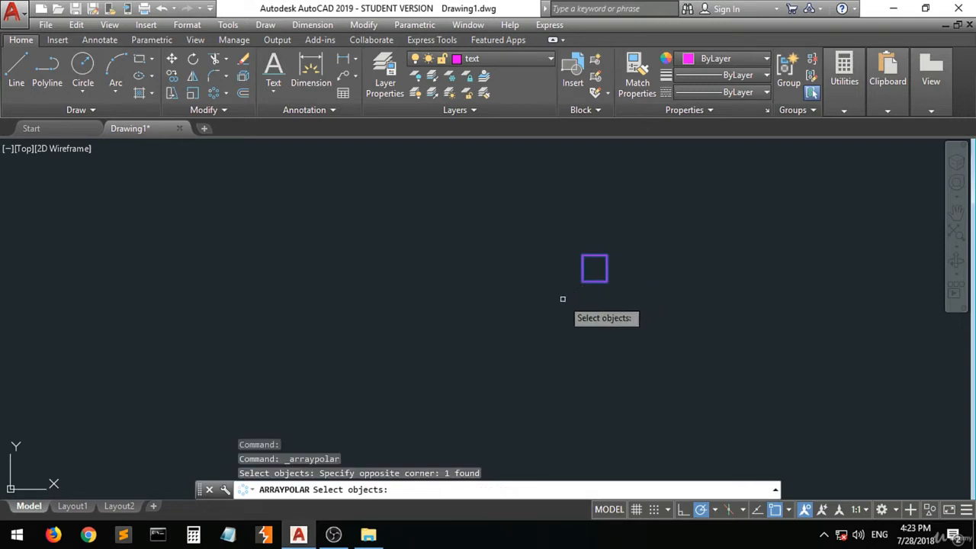
key(Return)
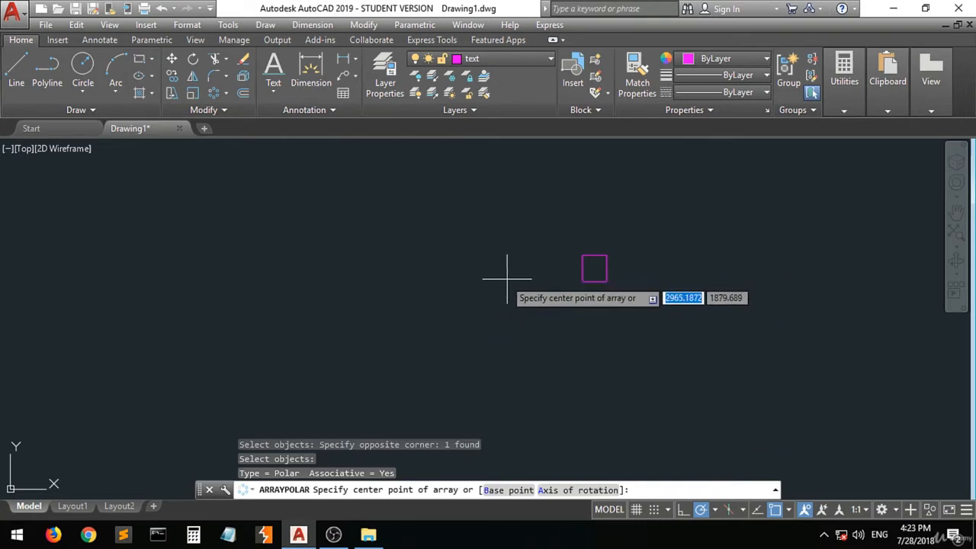
click(539, 272)
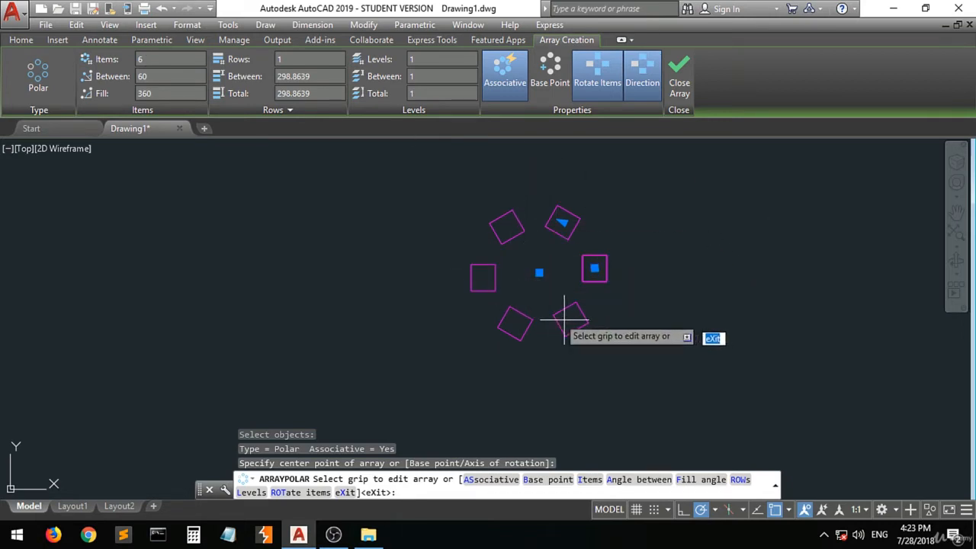
- Try item counts of 4 and 10 for the polar array of squares, and set the count back to 6
click(174, 60)
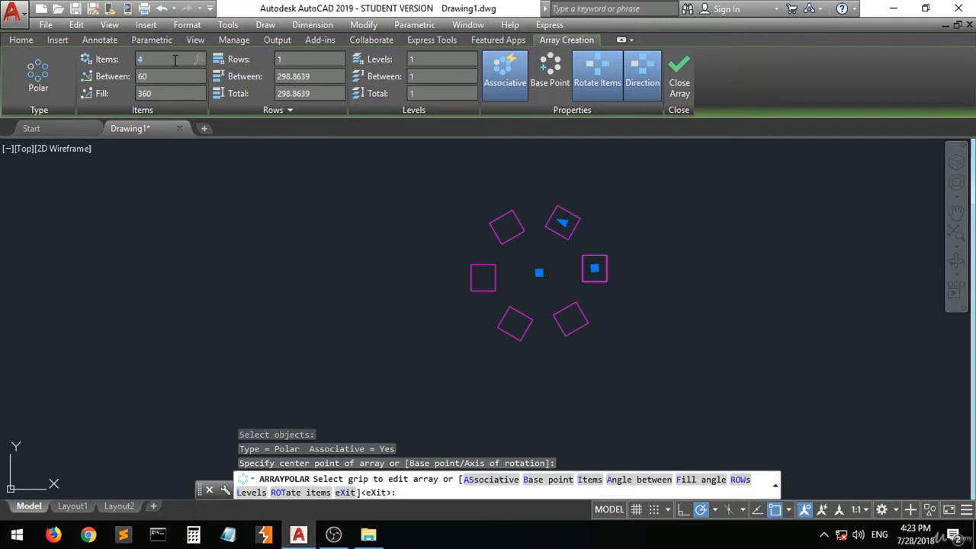
key(Return)
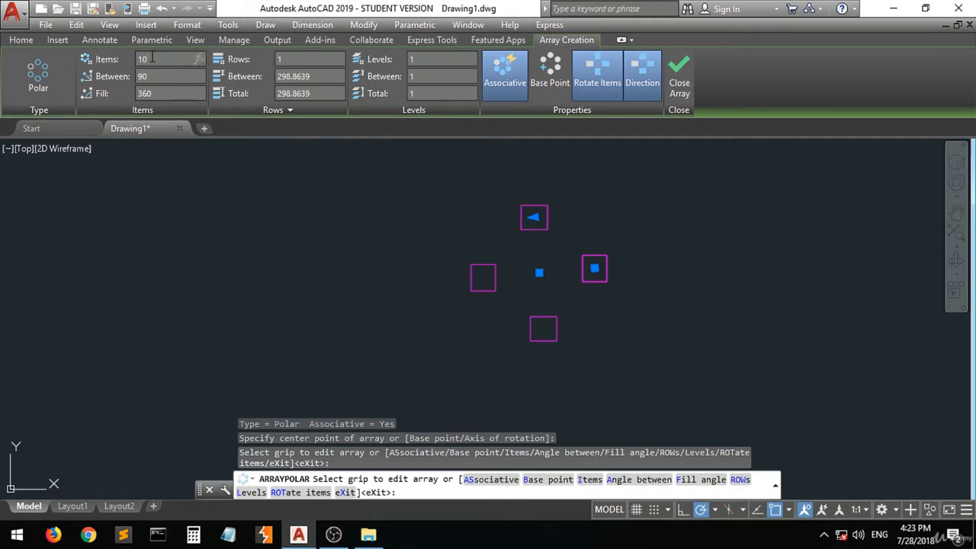
key(Return)
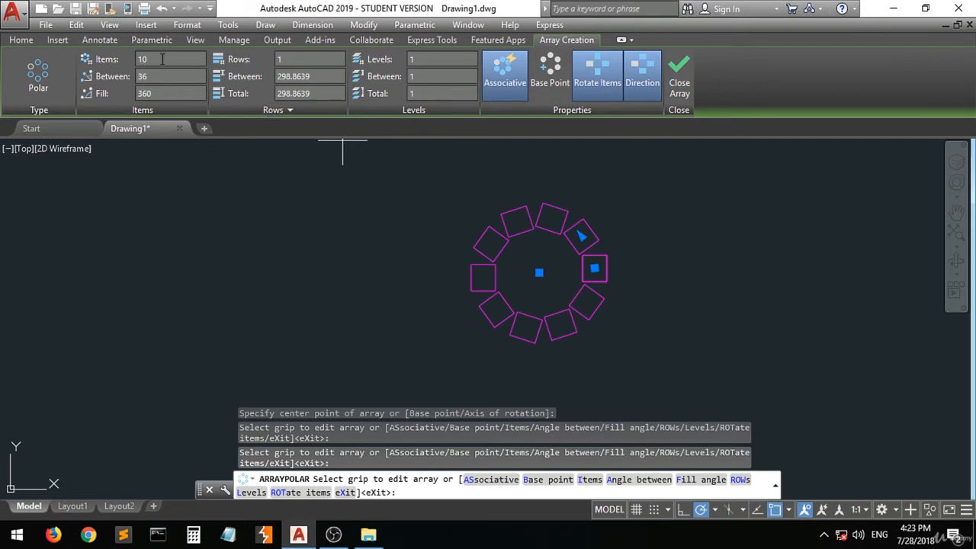
click(161, 58)
key(Return)
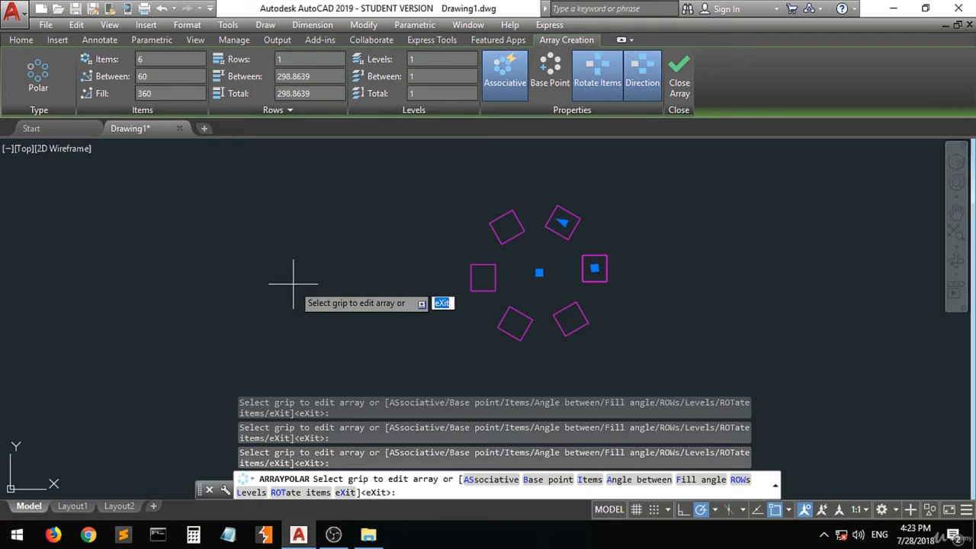
- Try an angle of 30 between the polar array's items, and set the fill angle back to 360
click(161, 77)
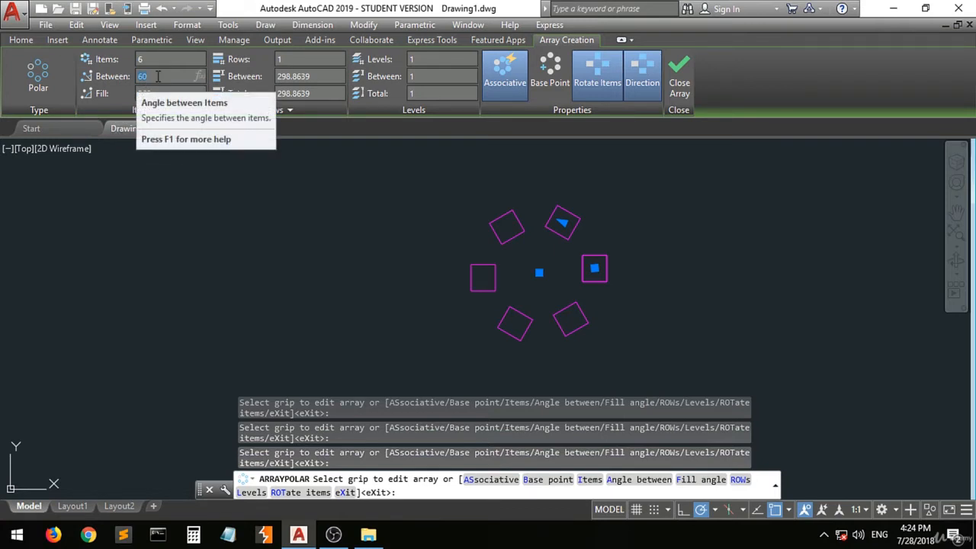
key(Return)
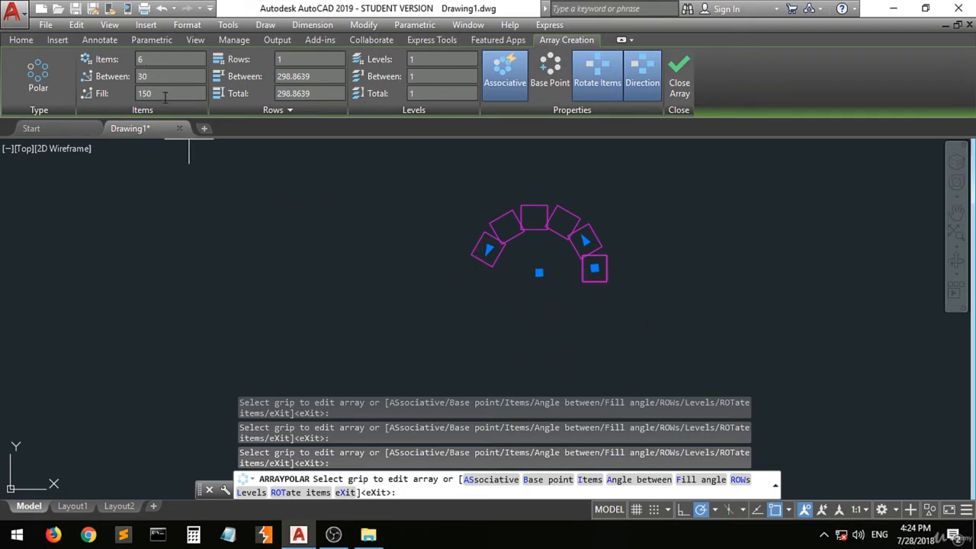
click(165, 96)
key(Return)
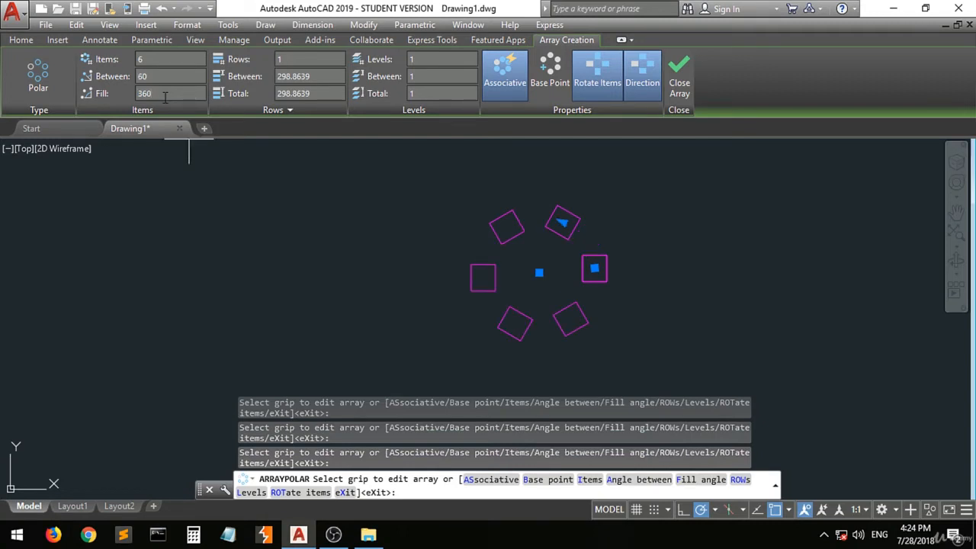
- Try a fill angle of 180 for the polar array, and return it to 360
click(157, 93)
key(Return)
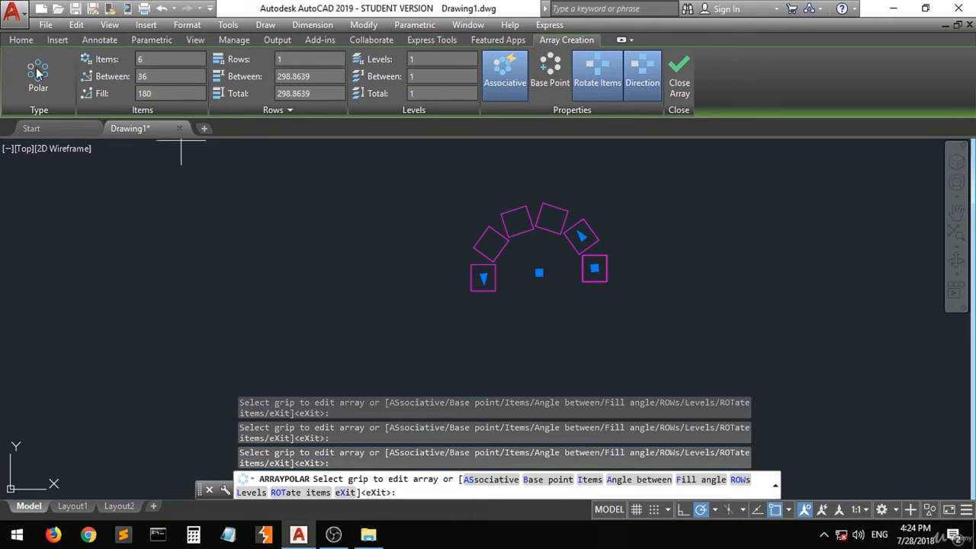
click(162, 92)
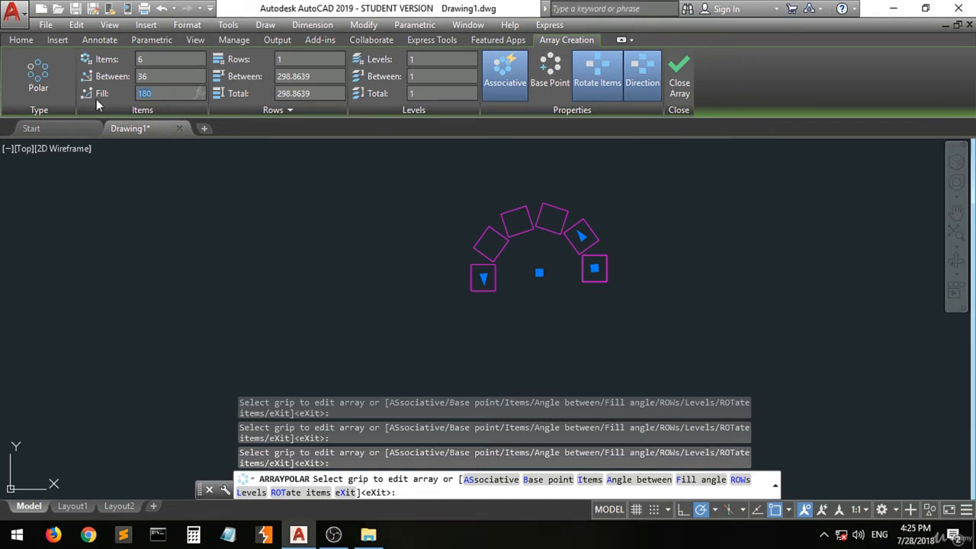
text(360)
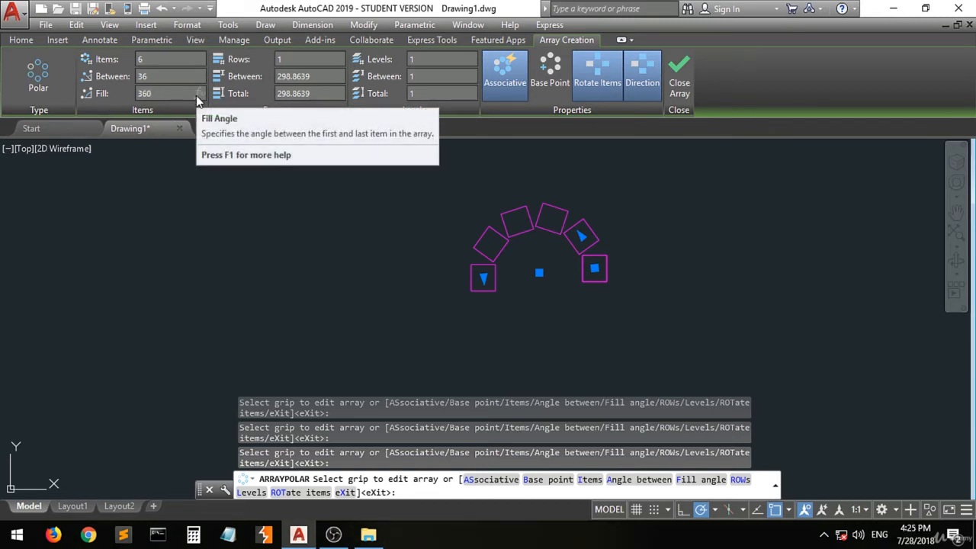
key(Return)
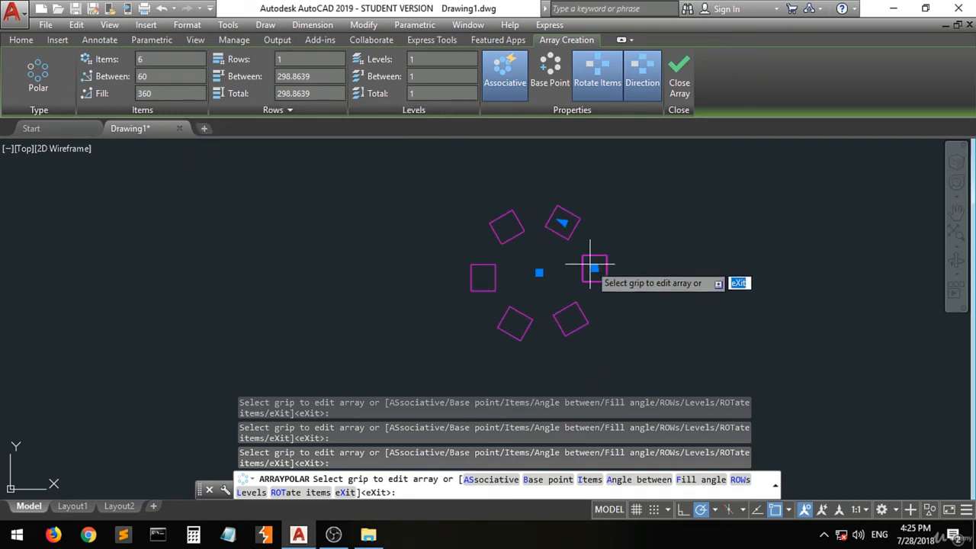
click(168, 61)
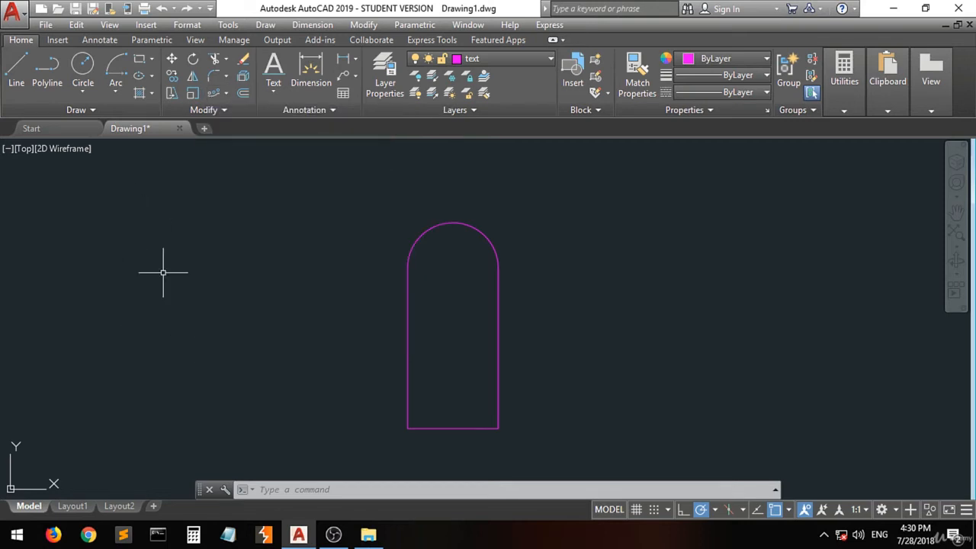
- Draw a circle with a radius of about 65 centered on the right end of the outline's arc
click(82, 68)
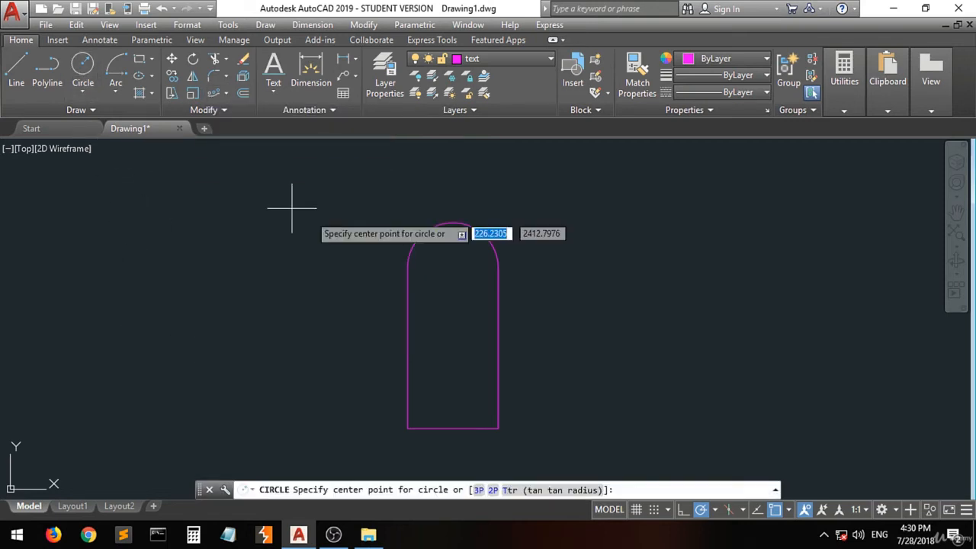
click(502, 260)
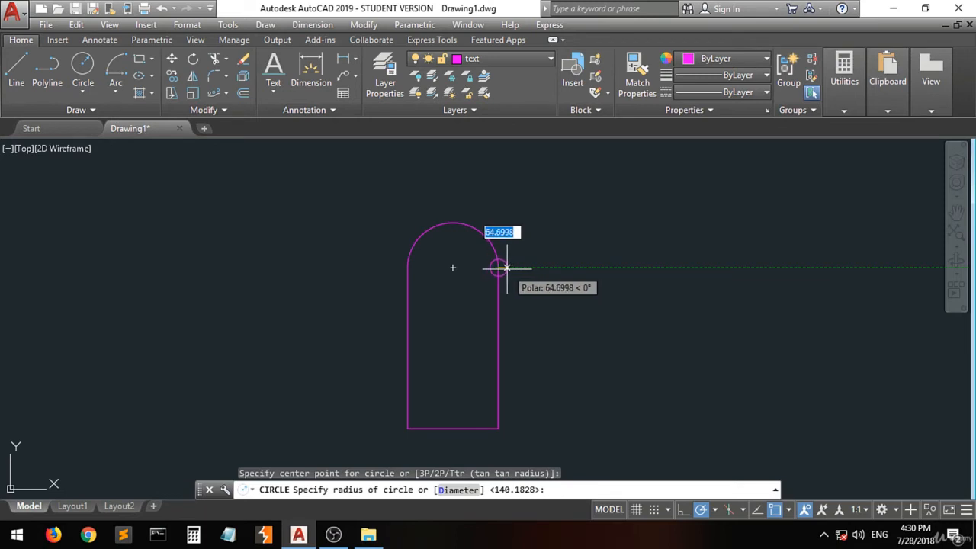
click(506, 268)
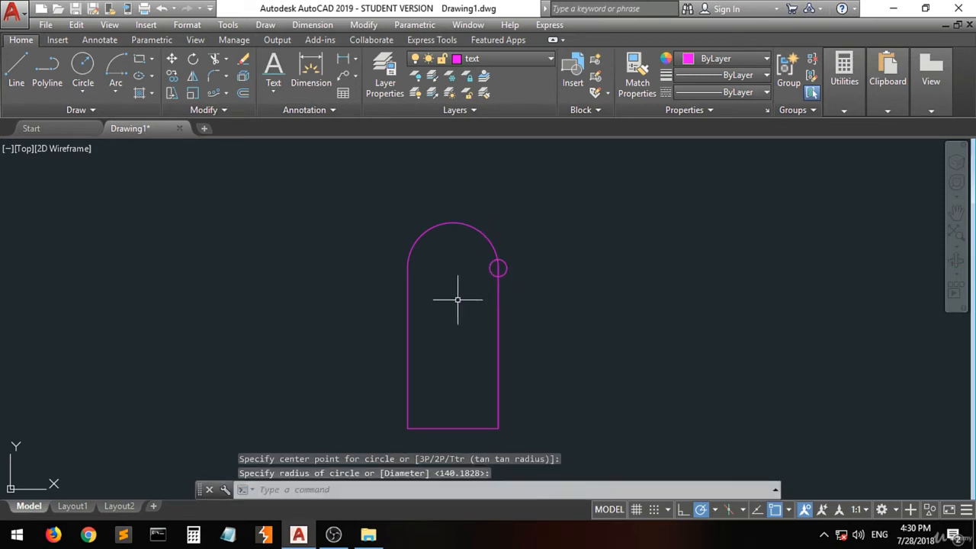
- Try to move the small circle so that its left edge touches the right end of the arc
click(492, 267)
click(172, 58)
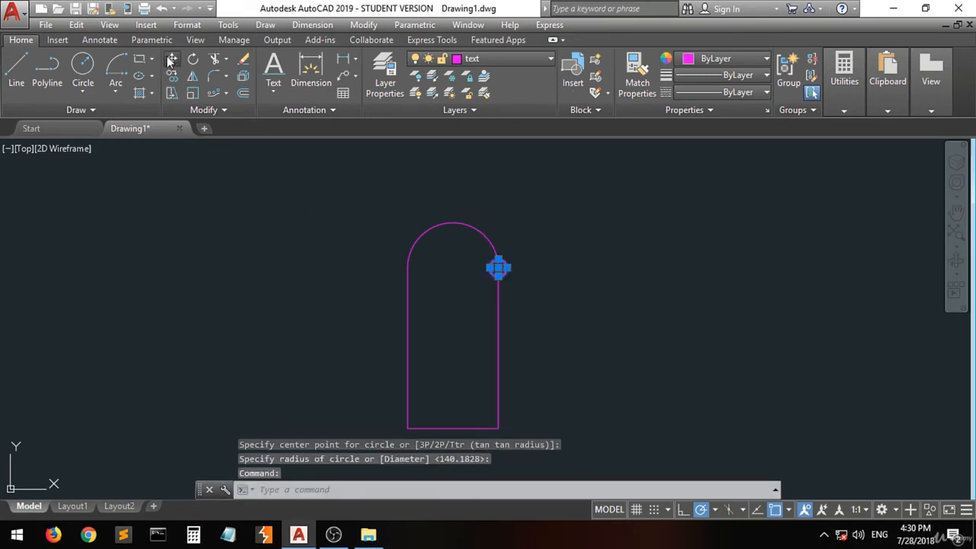
scroll(497, 267, up, 6)
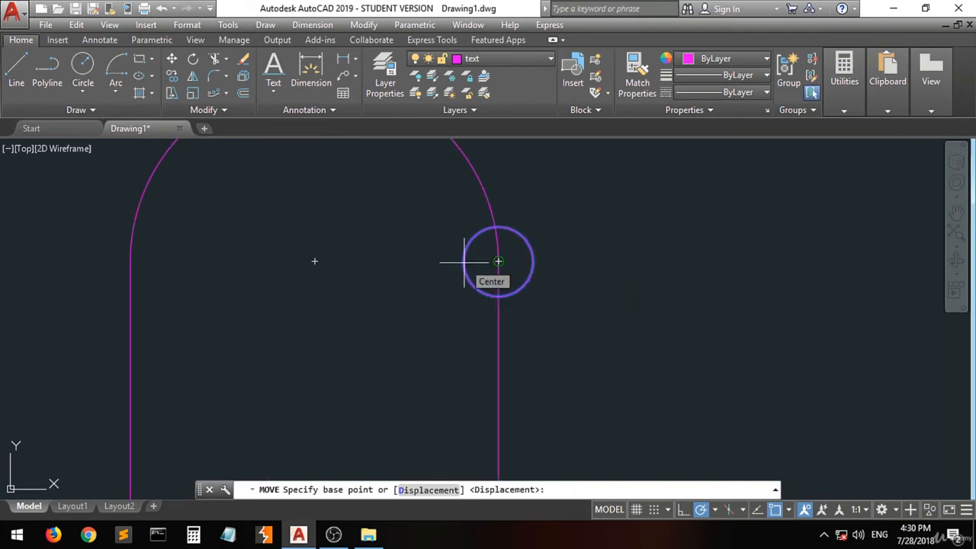
click(465, 261)
click(503, 262)
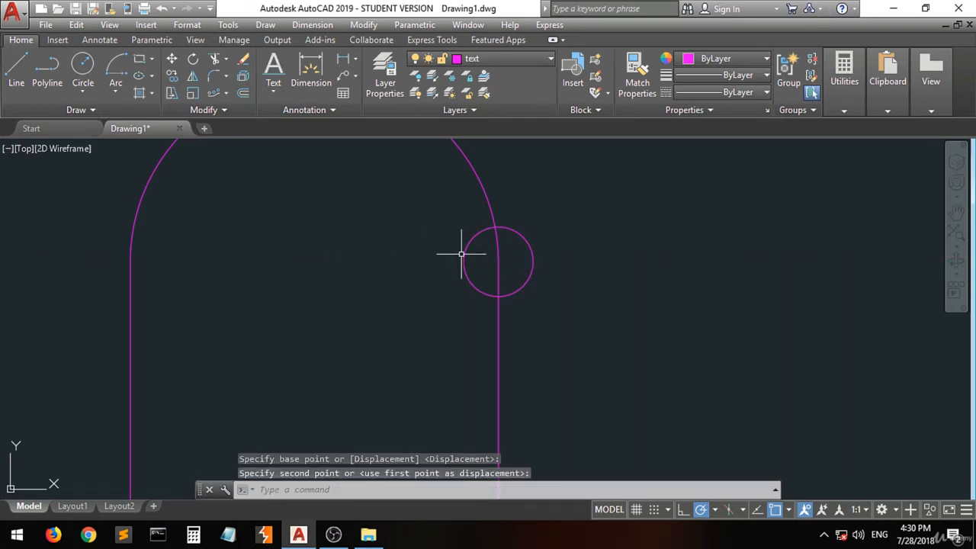
- Turn on the Quadrant object snap and move the small circle by its left quadrant to the arc's right end
click(789, 510)
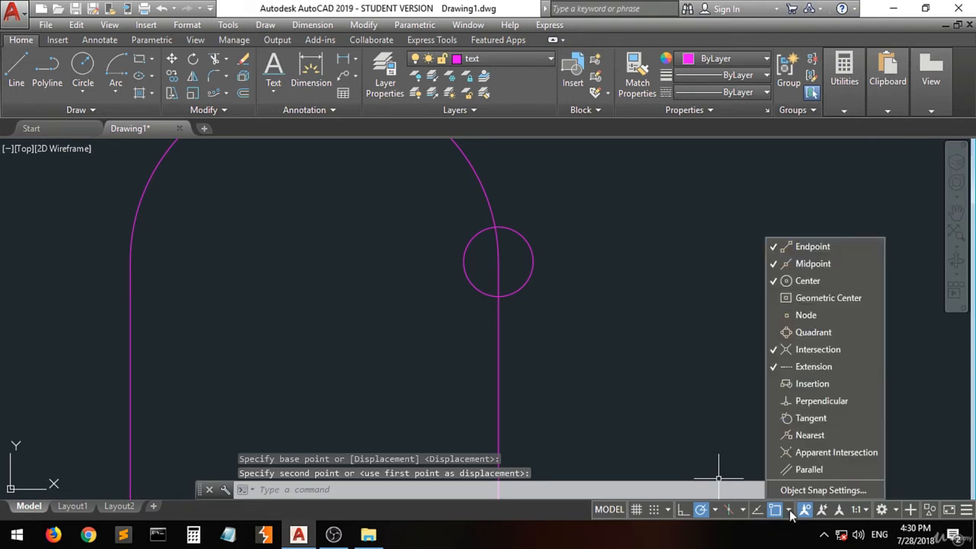
click(813, 335)
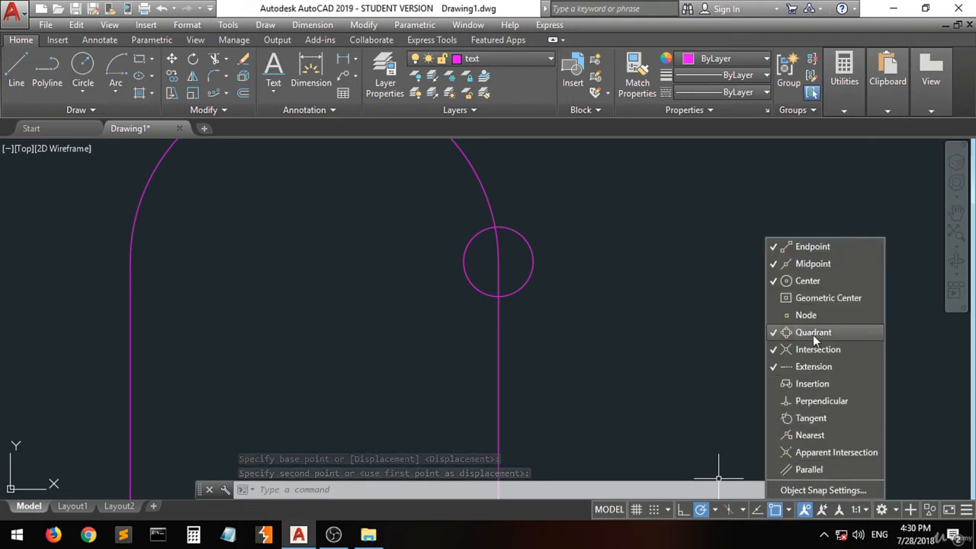
click(494, 246)
click(431, 293)
click(173, 60)
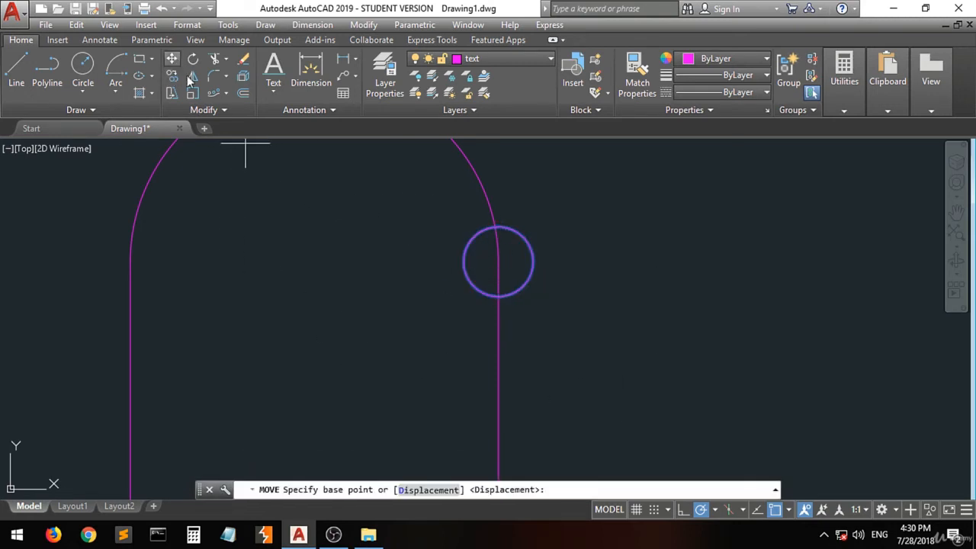
click(463, 262)
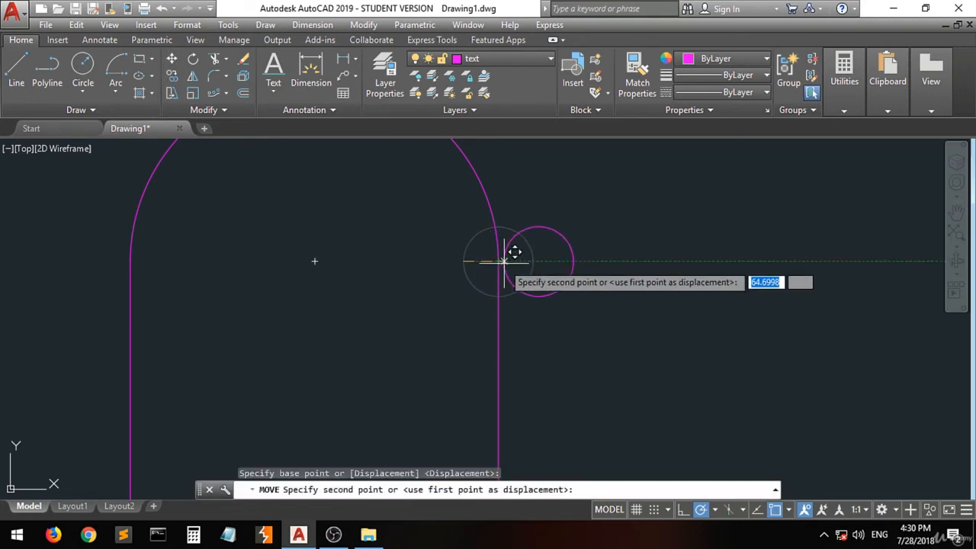
click(500, 262)
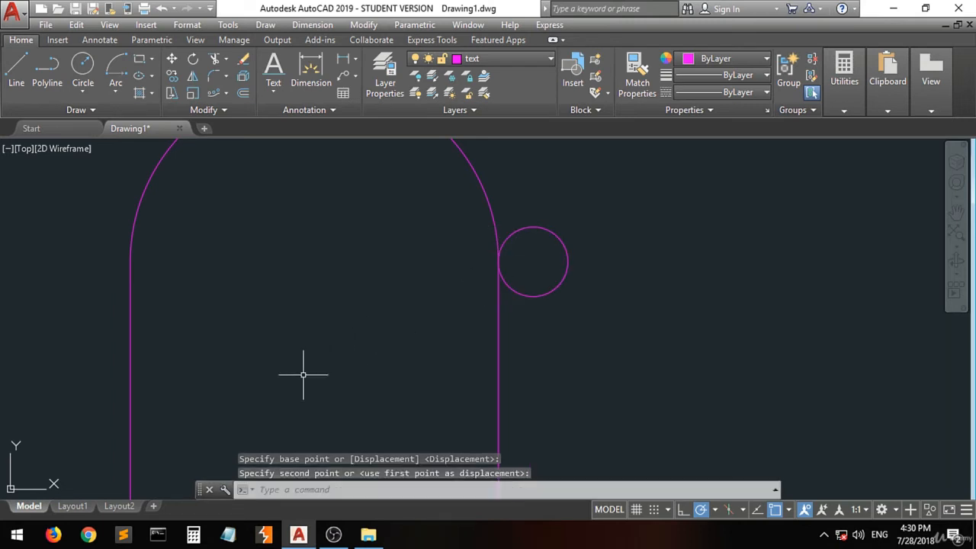
- Create a path array of the small circle along the arc at the top of the outline
scroll(302, 375, down, 5)
scroll(288, 233, down, 2)
scroll(292, 309, up, 2)
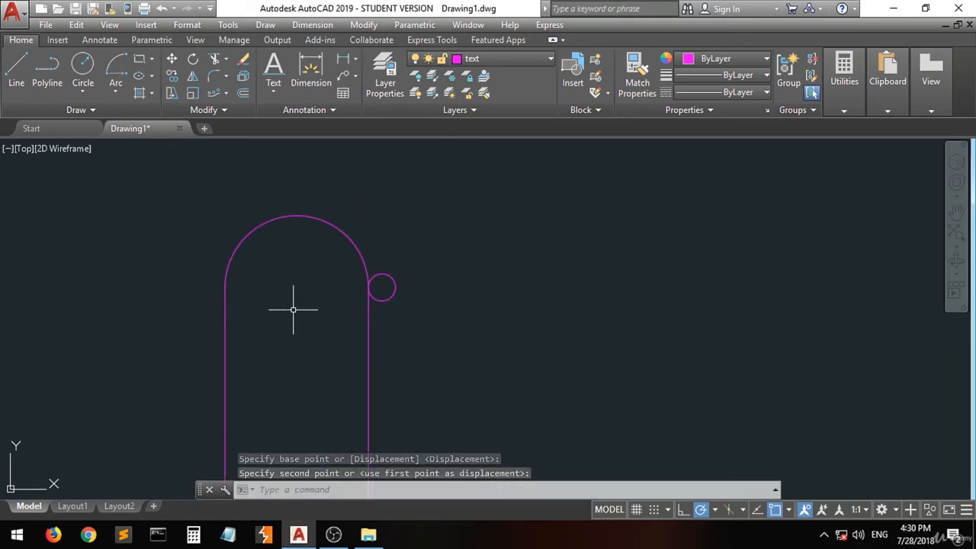
click(382, 278)
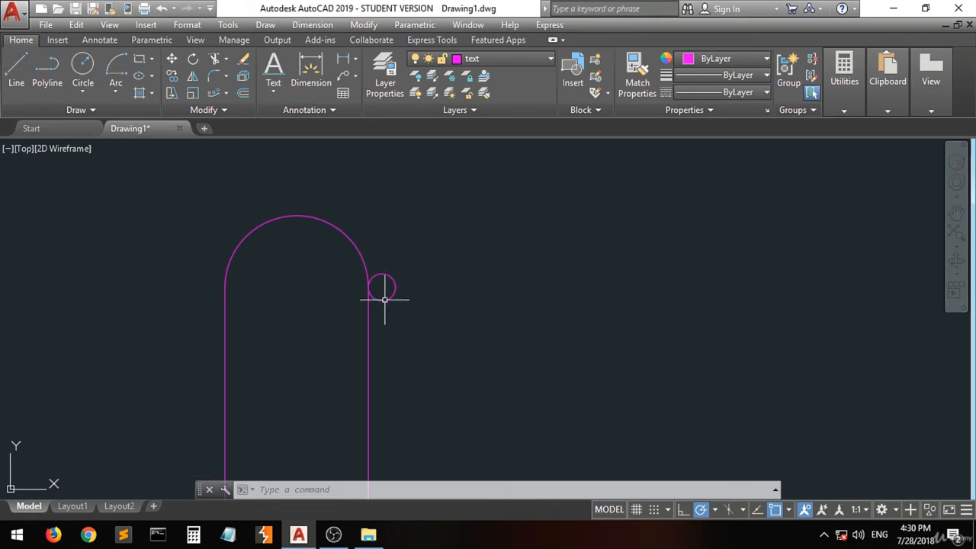
click(225, 94)
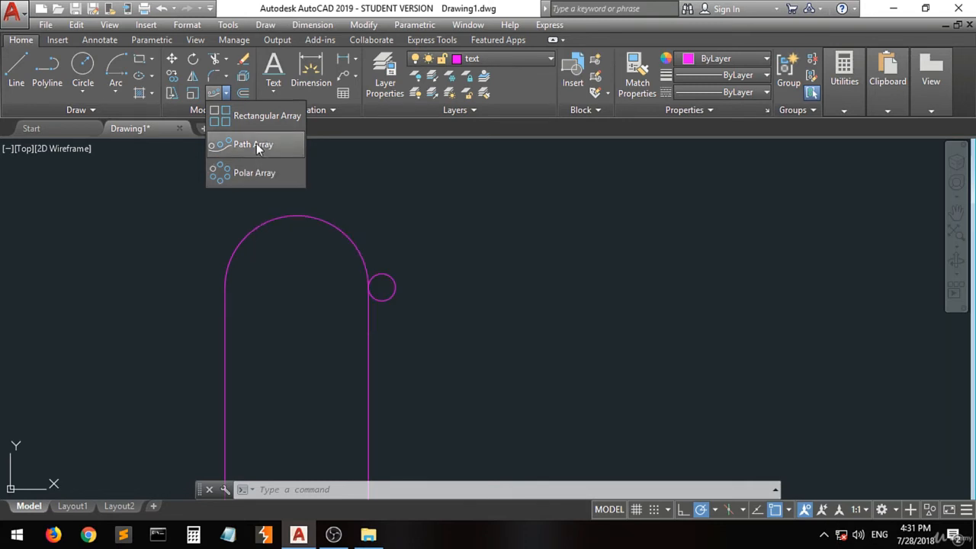
click(256, 144)
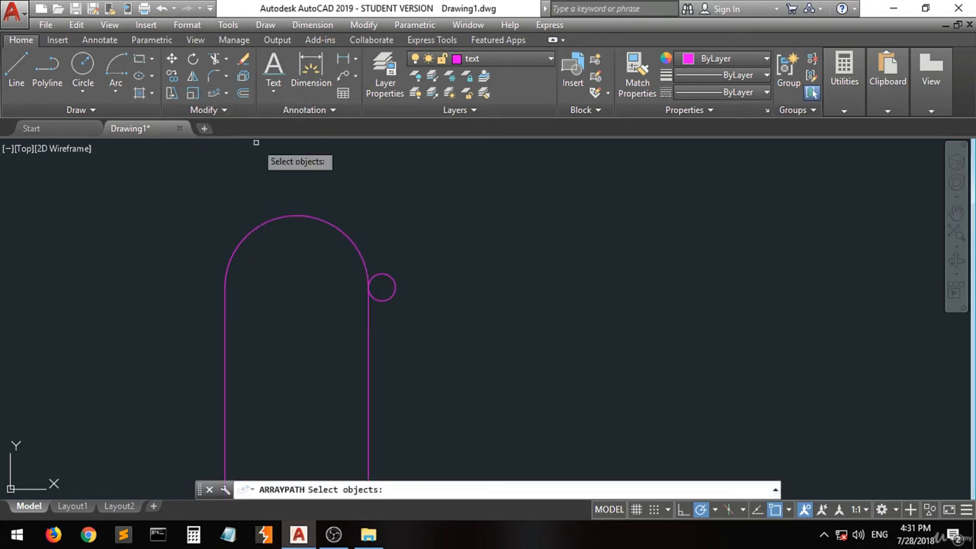
click(395, 285)
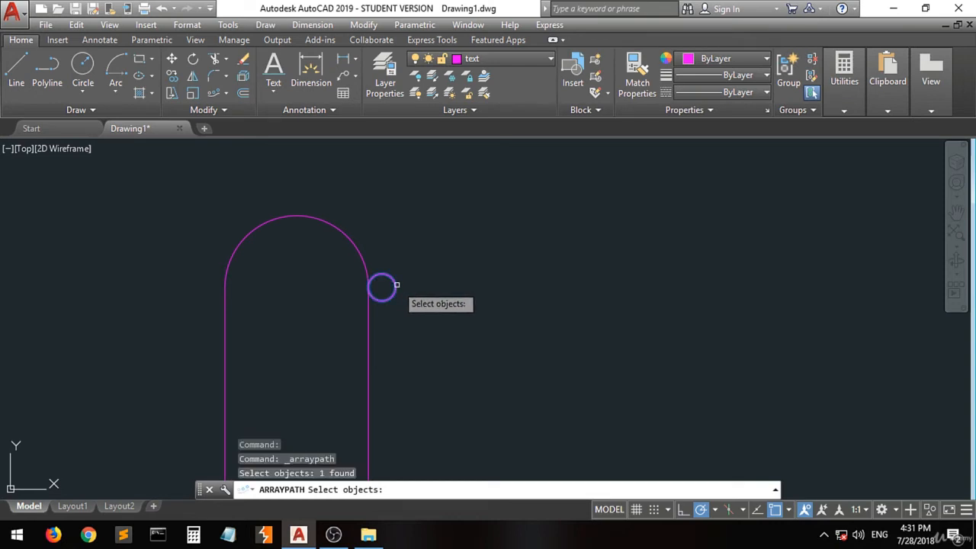
key(Return)
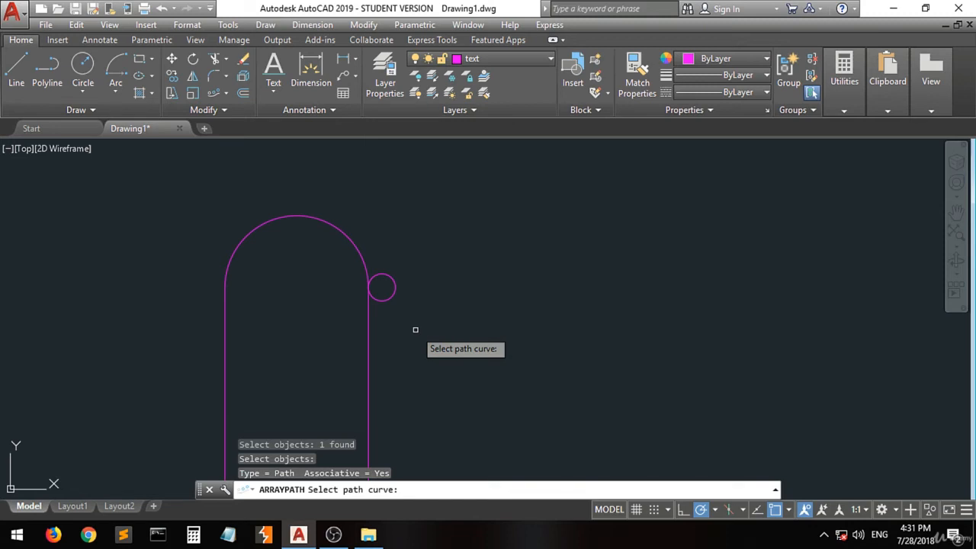
click(346, 236)
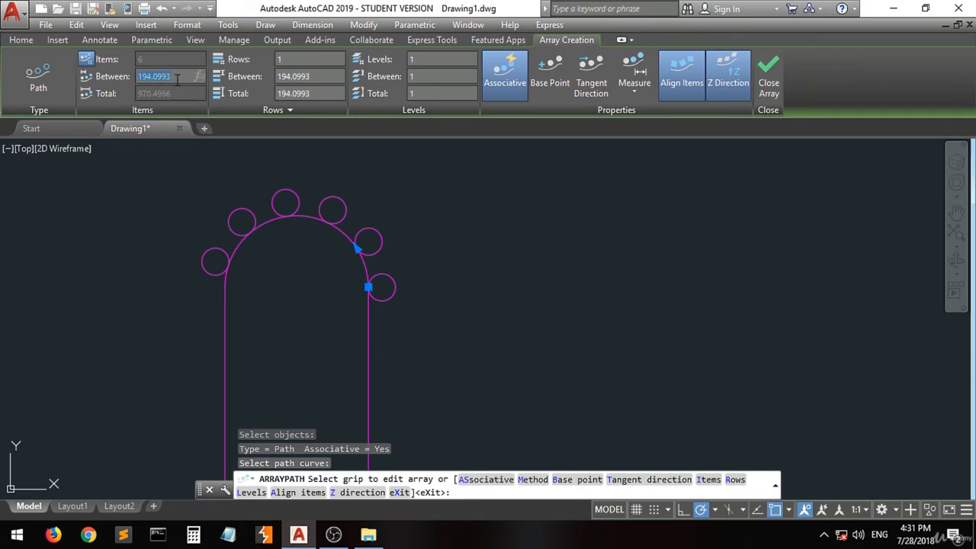
- Set the path array's item spacing to 200, and widen it to about 215 with the item spacing grip
key(Return)
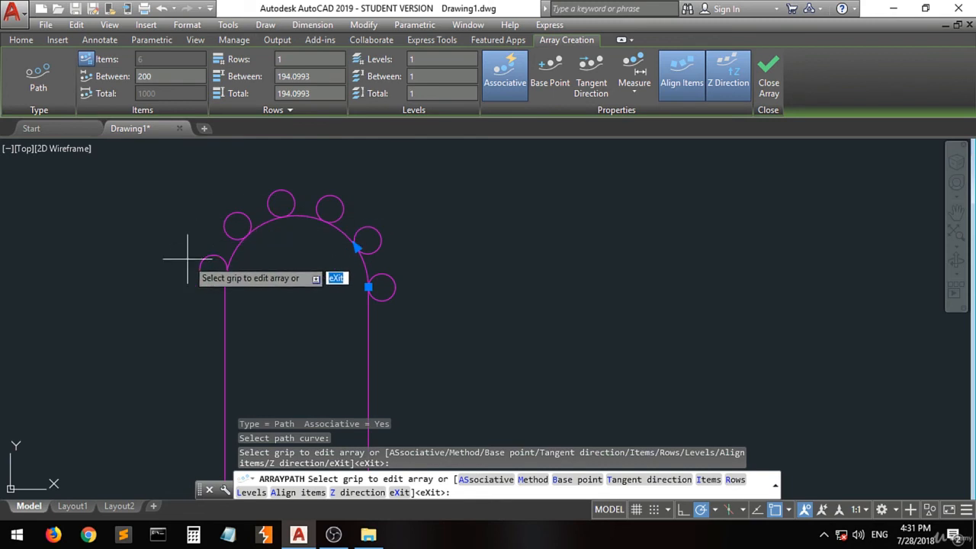
click(356, 246)
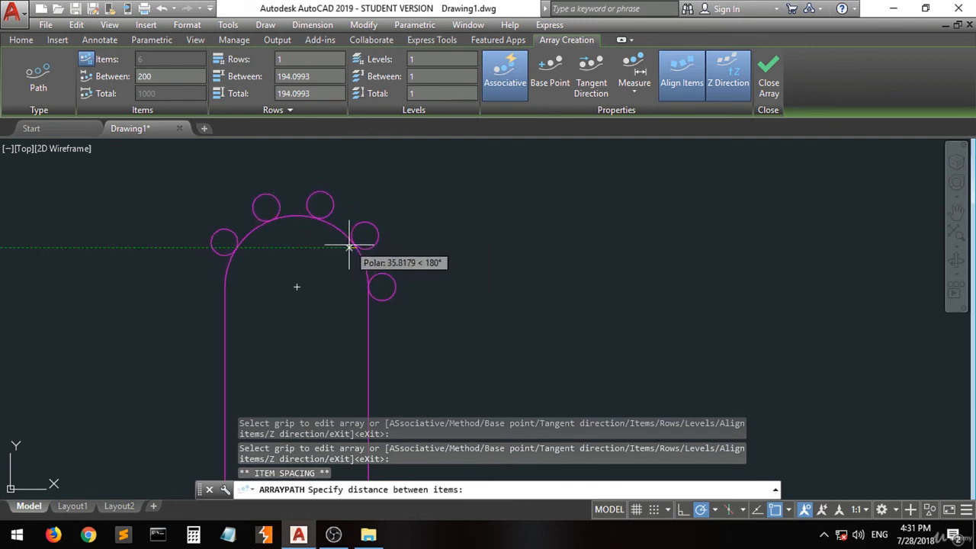
click(351, 246)
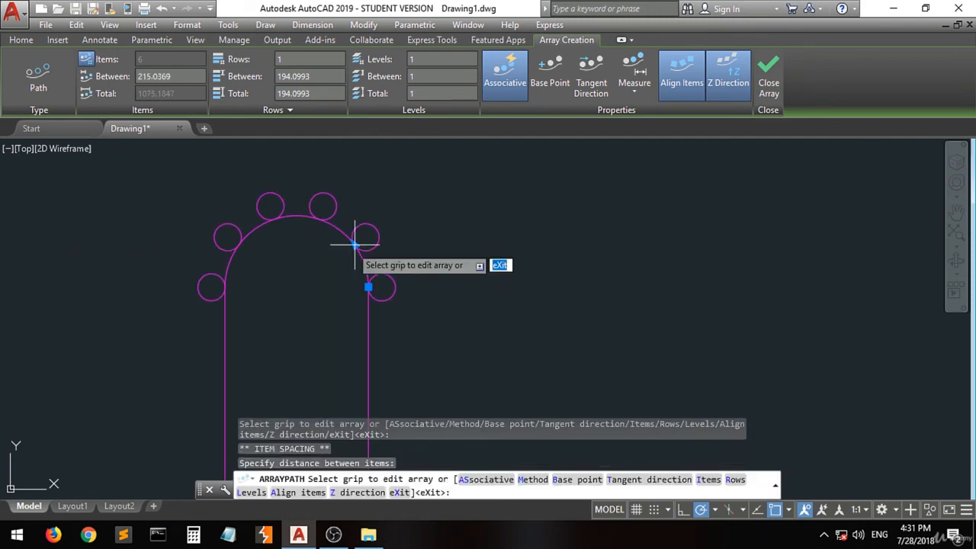
- Try the path array's row count grip at the right end of the arc
click(368, 287)
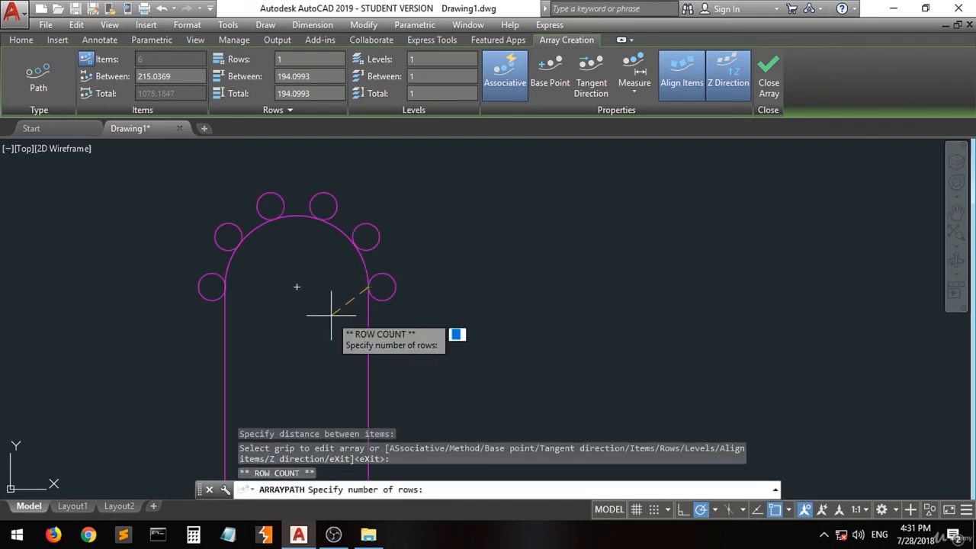
key(Return)
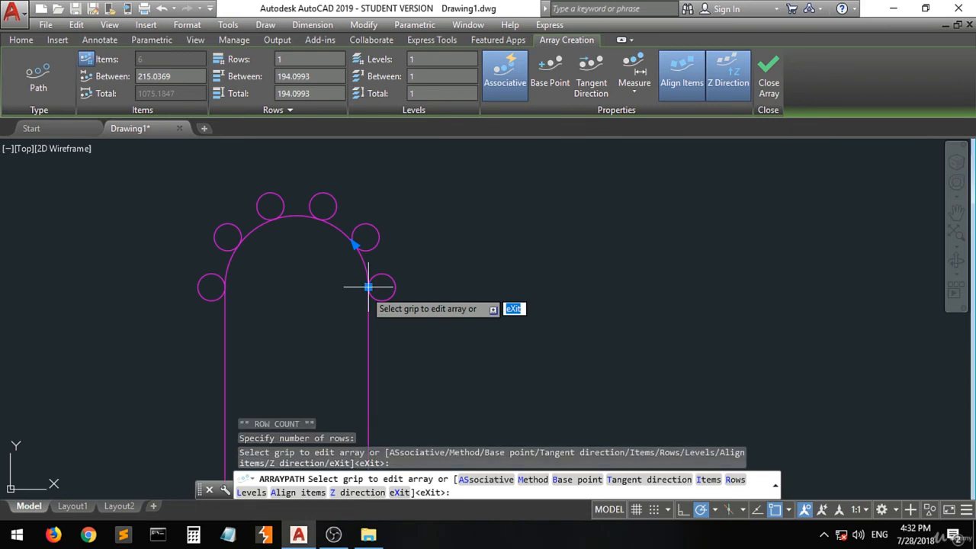
click(407, 270)
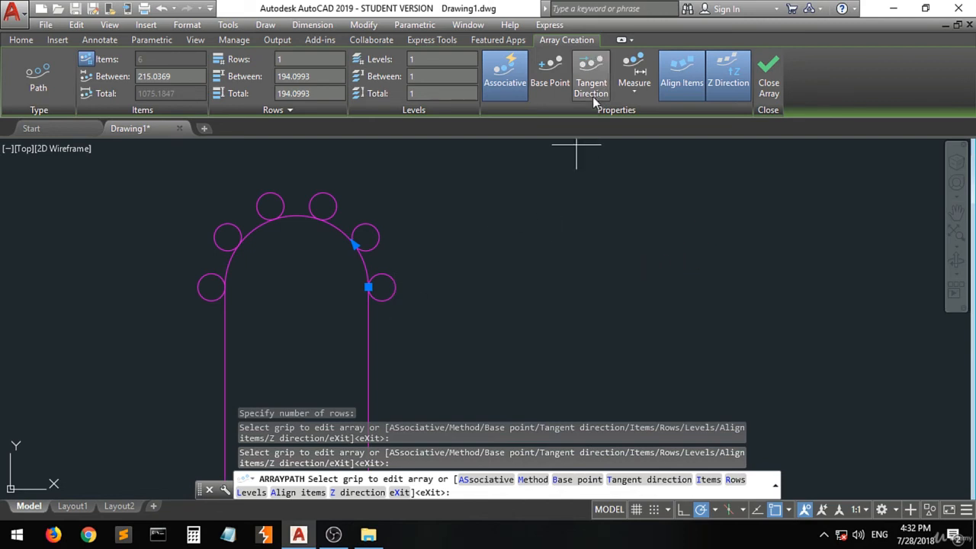
click(634, 91)
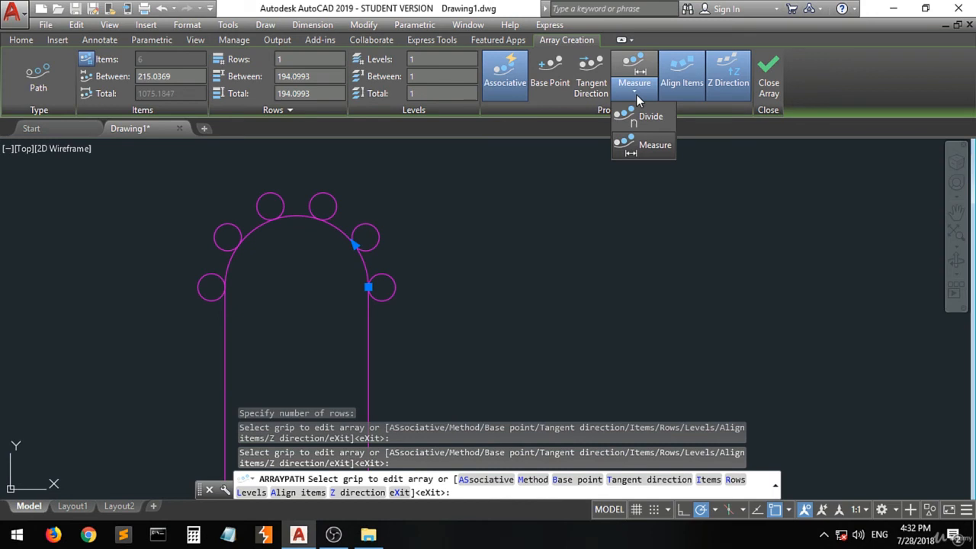
click(636, 93)
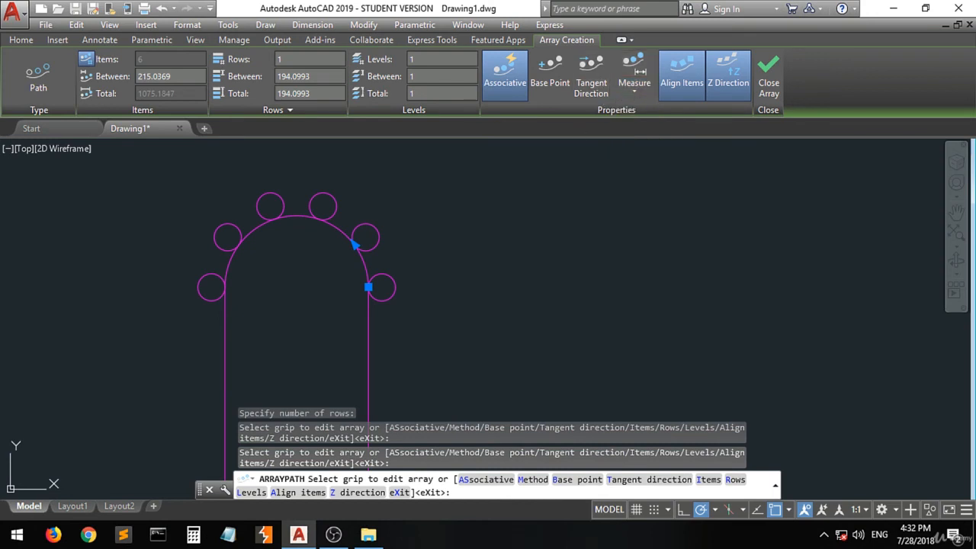
- Set the path array's tangent direction from the arc's midpoint to its right side, and redefine it from the arc's left endpoint to its right endpoint
click(591, 80)
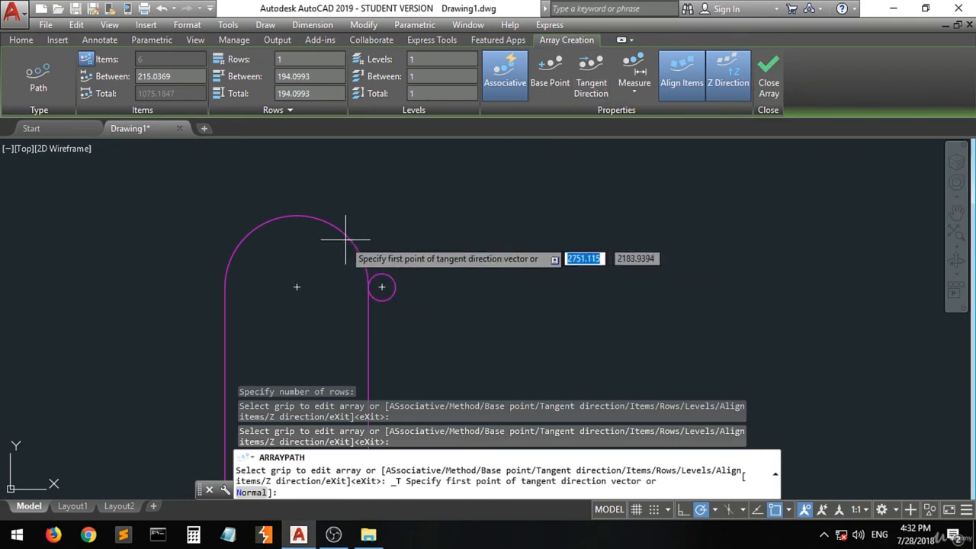
click(297, 216)
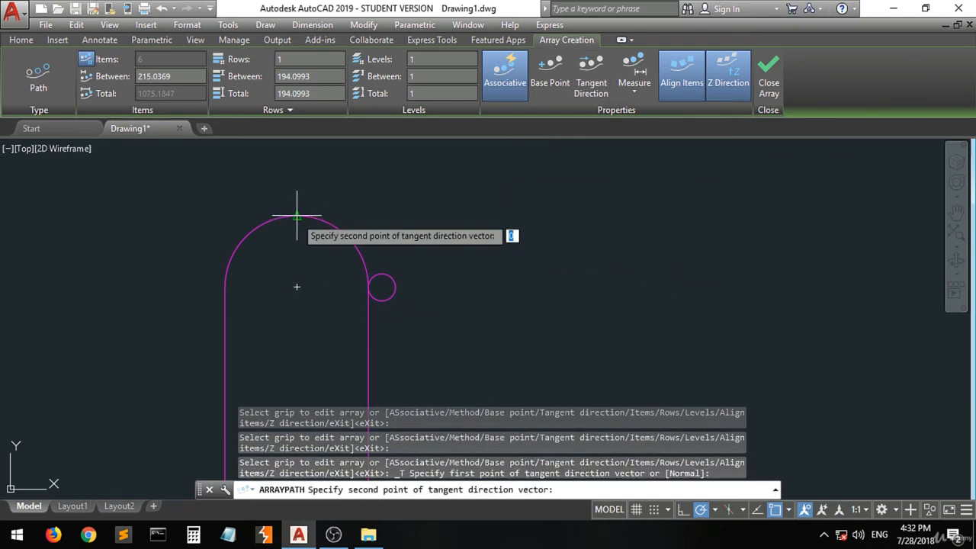
click(357, 250)
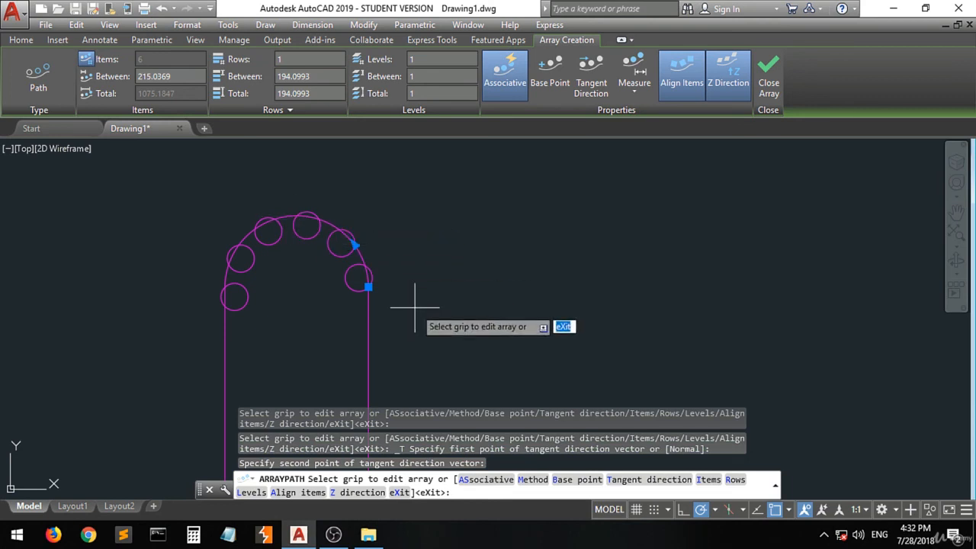
click(591, 81)
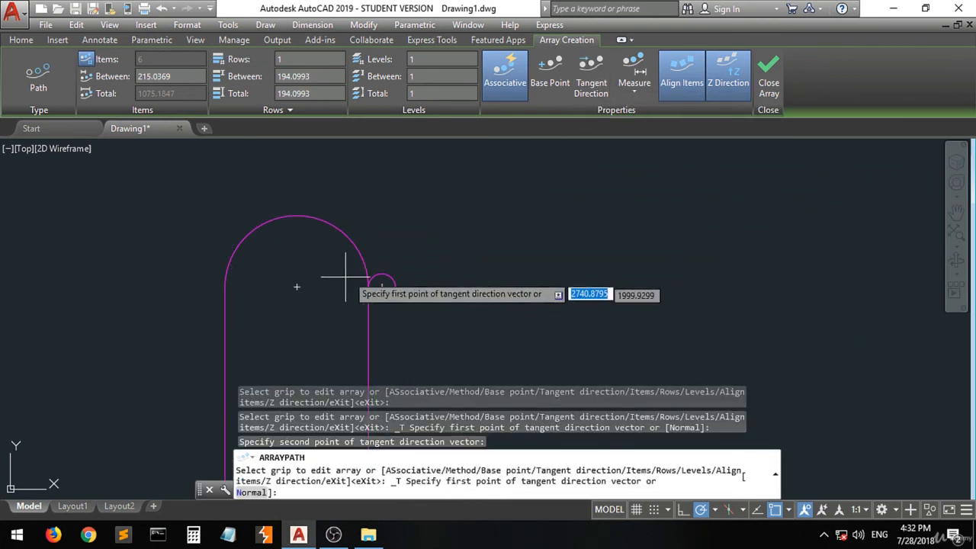
click(225, 280)
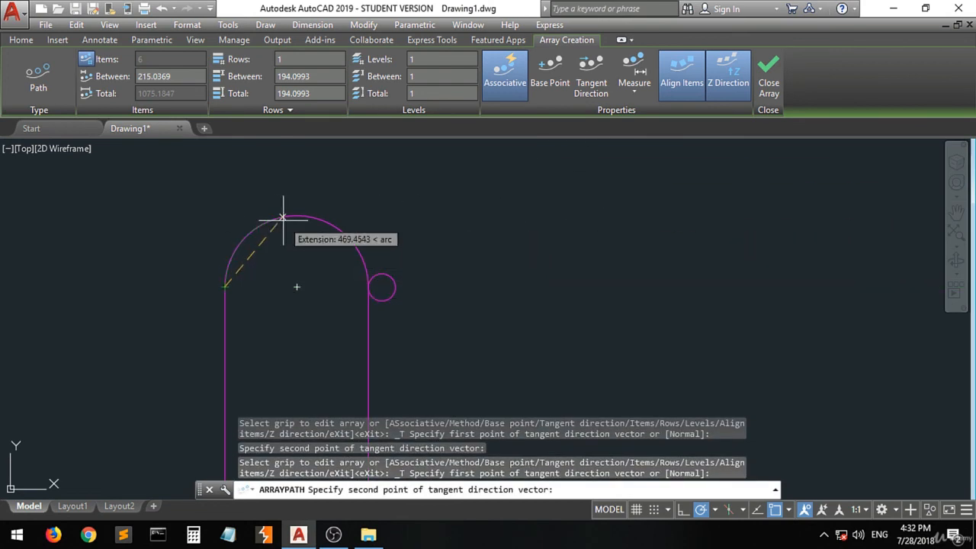
click(368, 287)
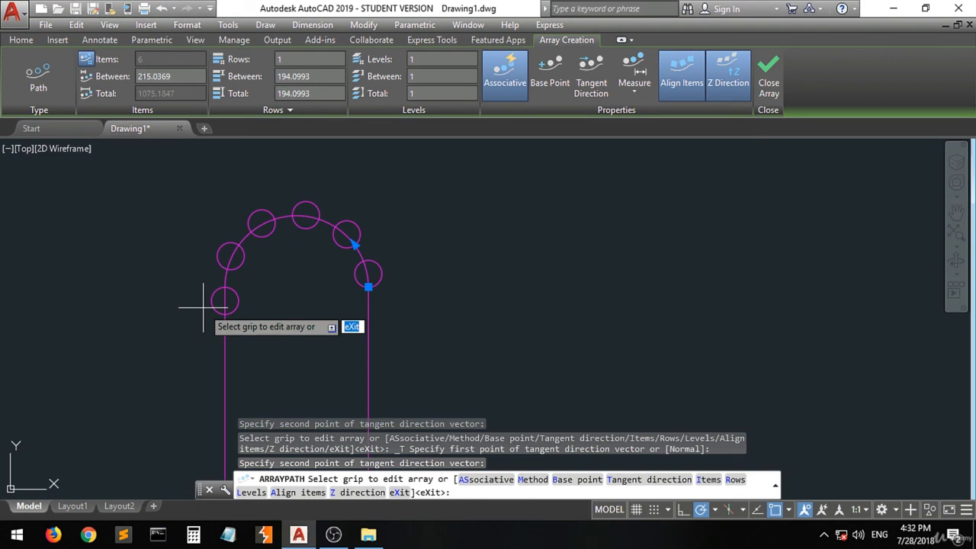
- Switch the path array's spacing method from Measure to Divide and set the number of items to 10
click(640, 90)
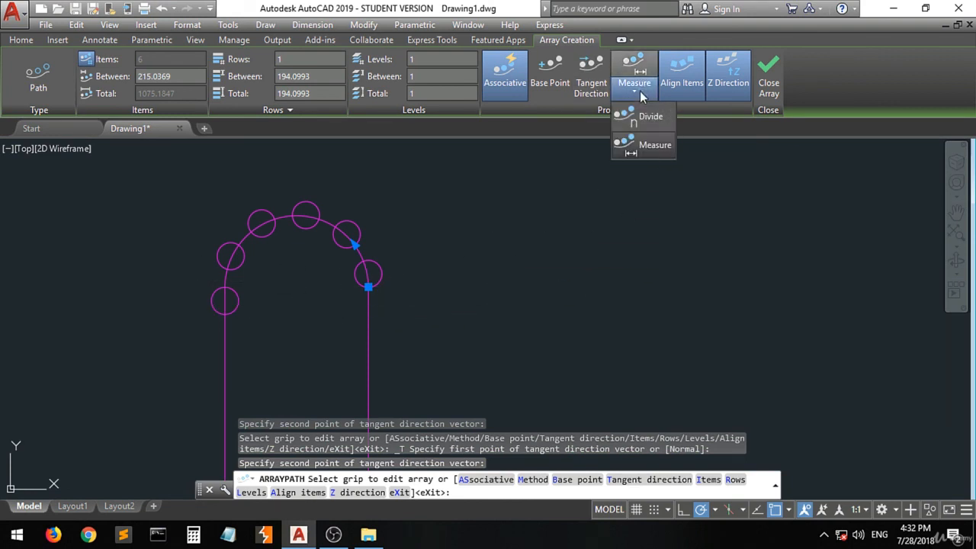
click(656, 116)
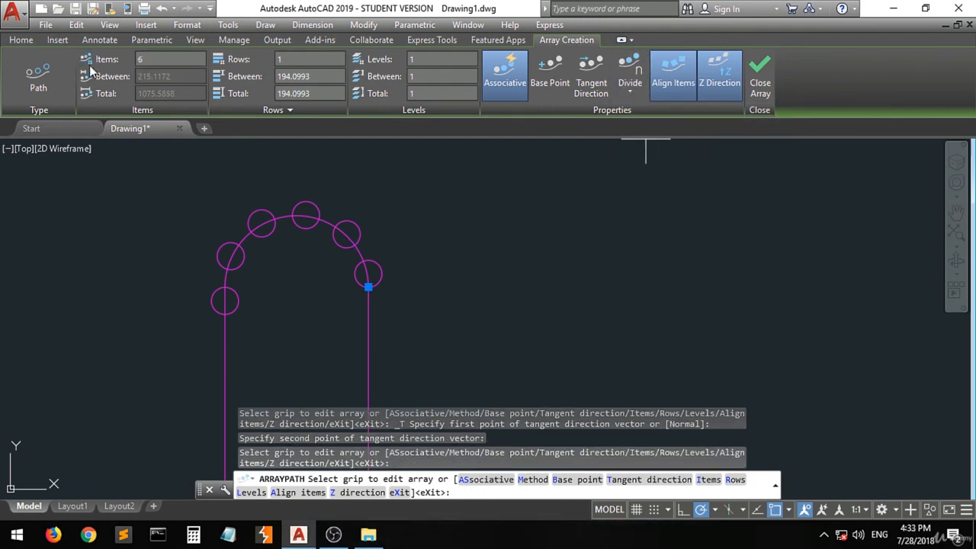
click(168, 61)
text(10)
key(Return)
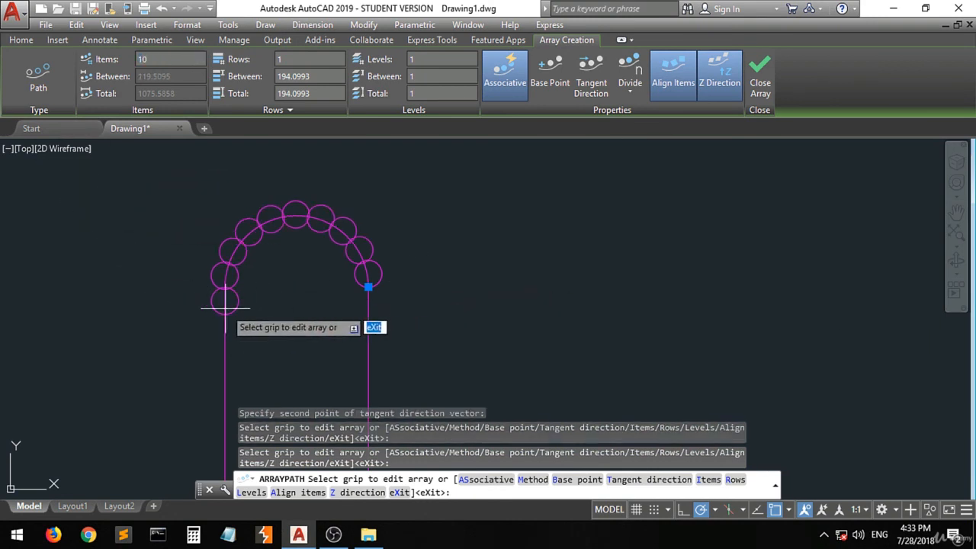
- Redefine the path array's tangent direction from the arc's right end to a point just above its left end
click(593, 97)
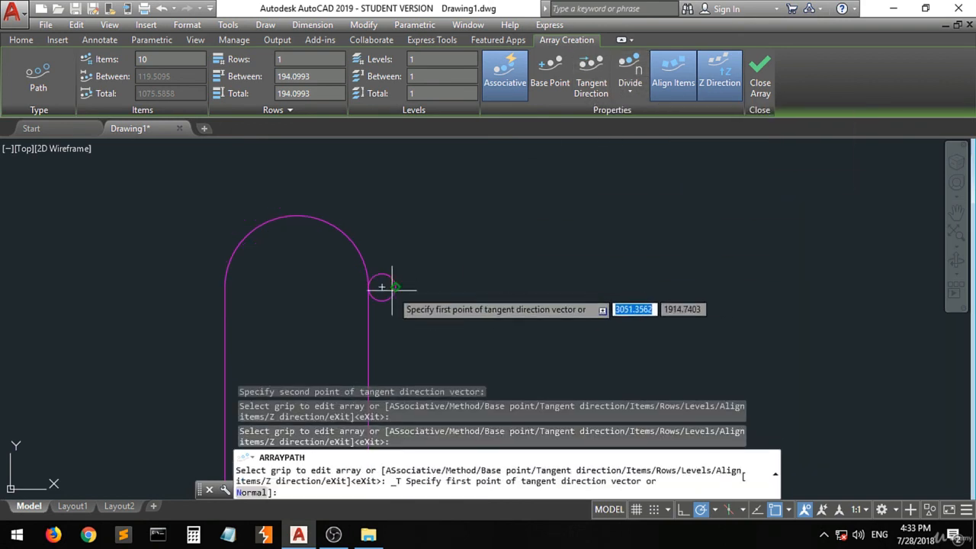
click(368, 286)
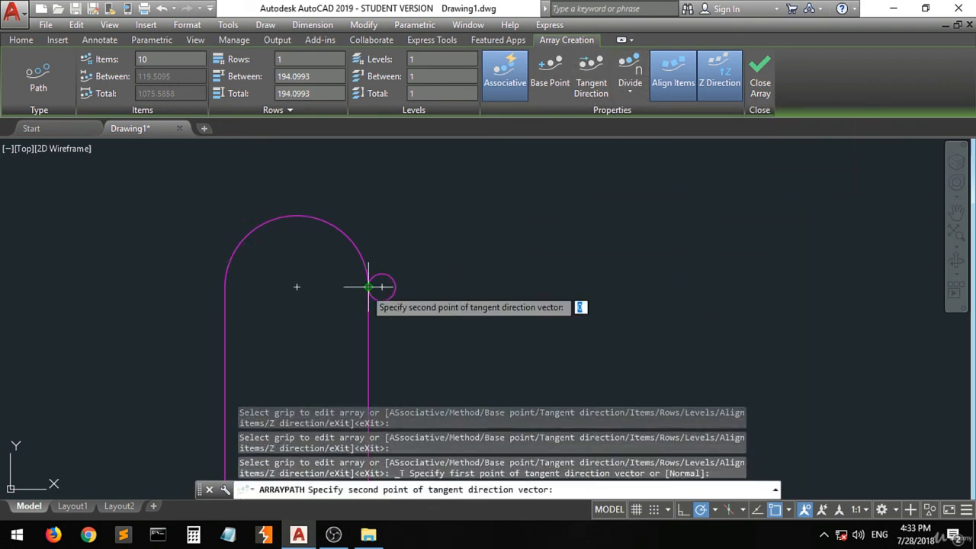
click(222, 268)
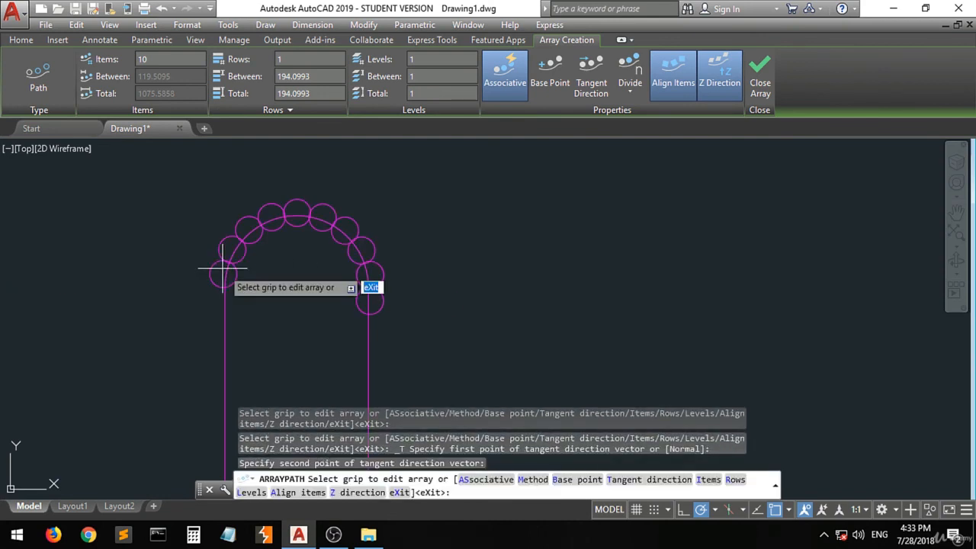